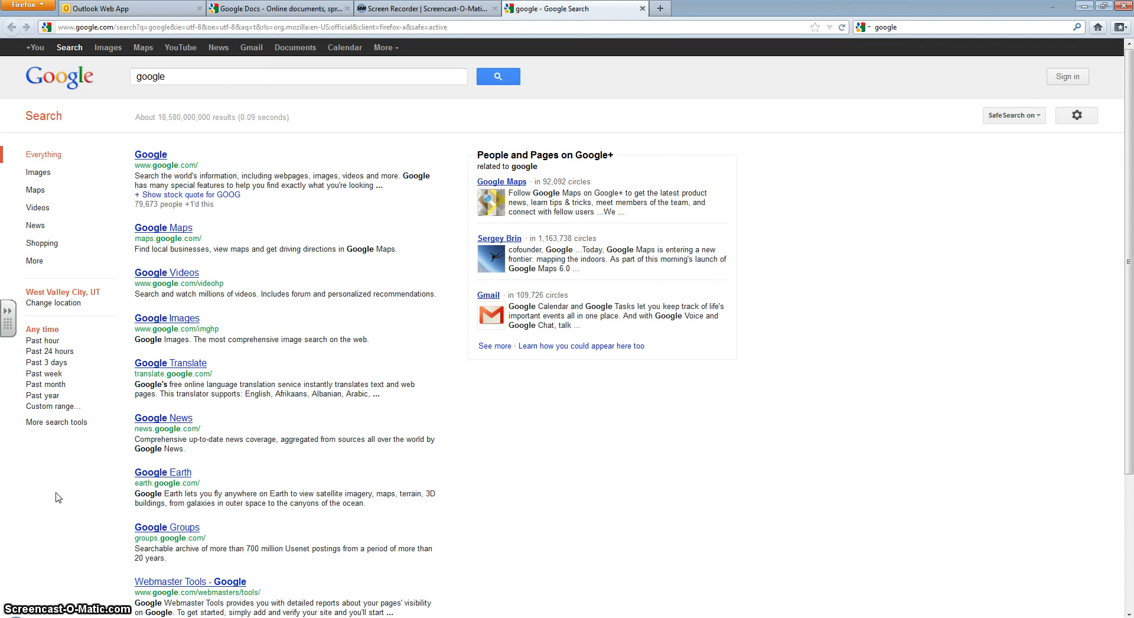
left_click(64, 497)
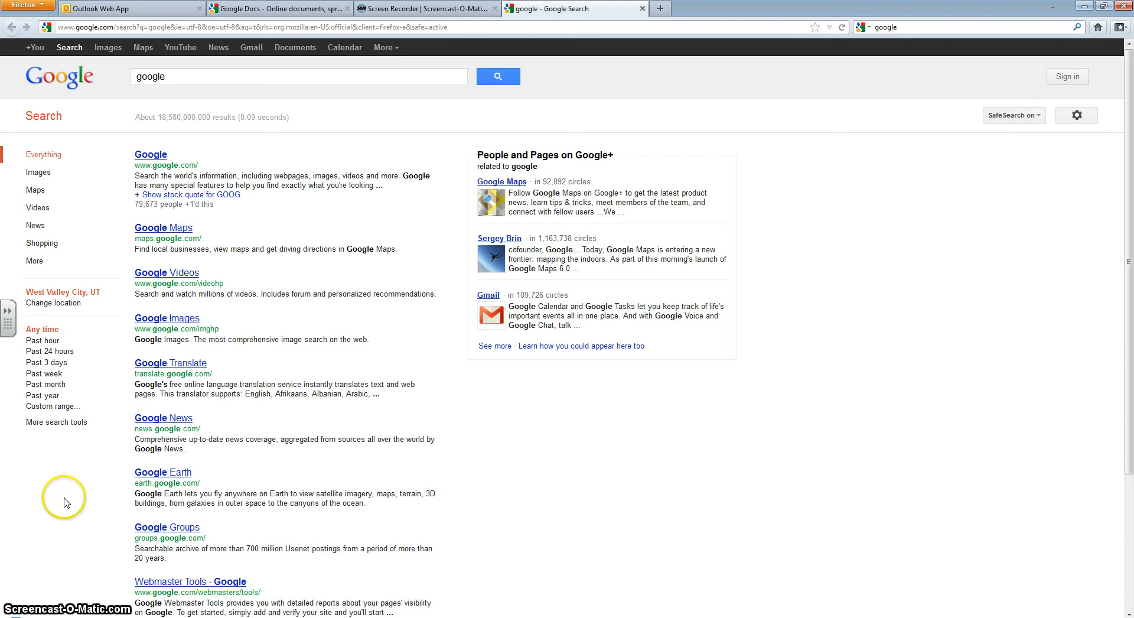
left_click(28, 491)
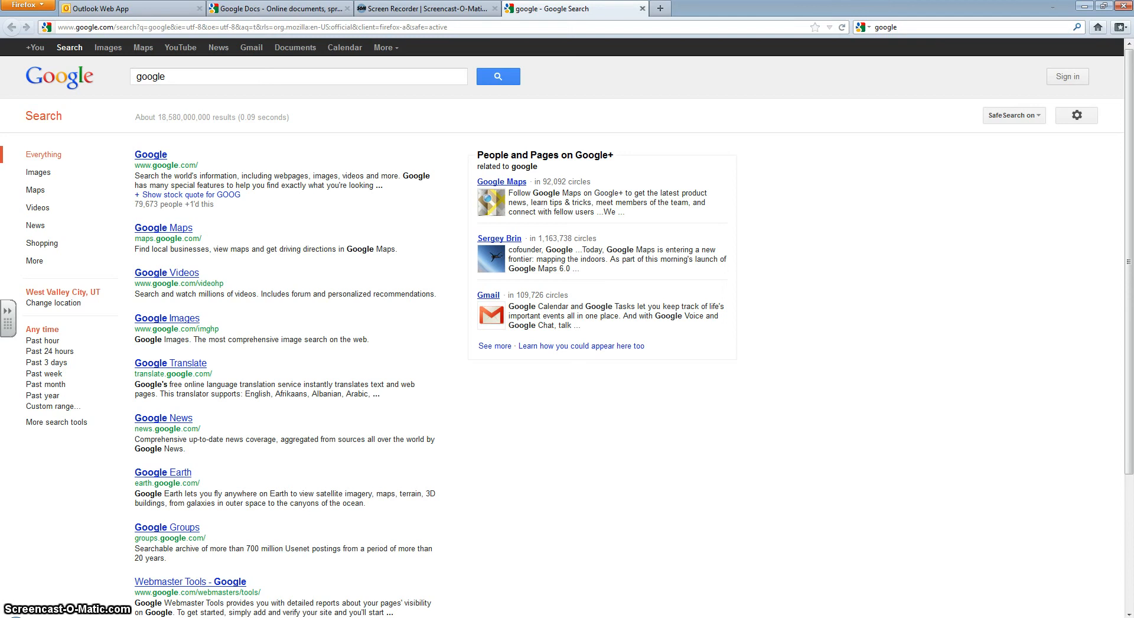
left_click(907, 26)
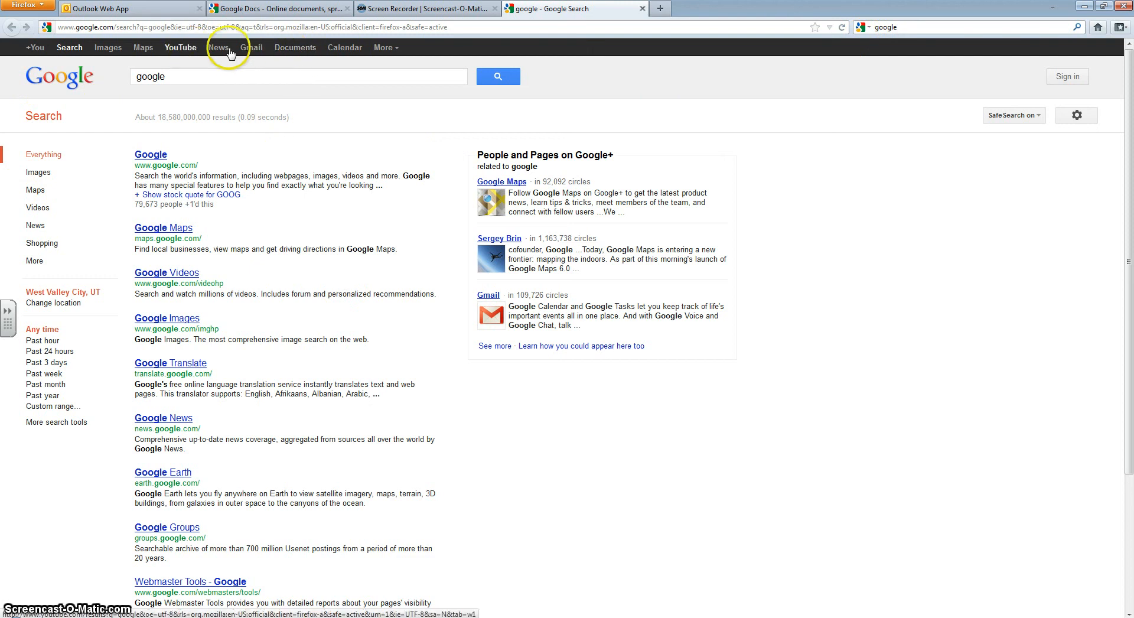
- Open Google Docs from the Google results page, sign in with the account e-mail and password, and dismiss the offer to remember the password
left_click(296, 52)
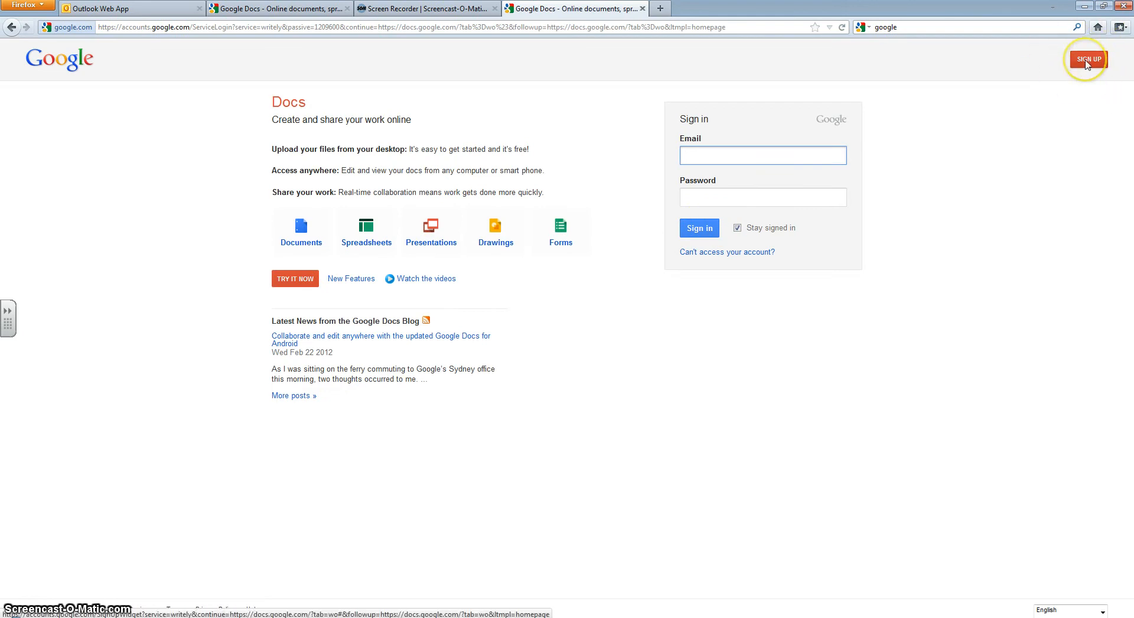
left_click(691, 157)
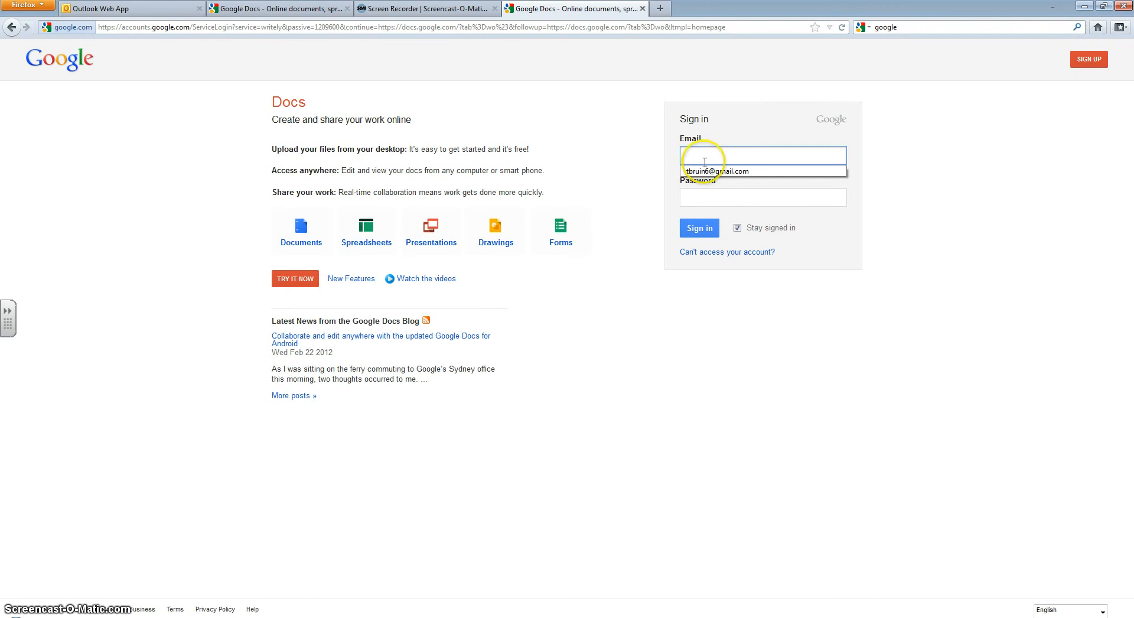
left_click(708, 171)
left_click(690, 199)
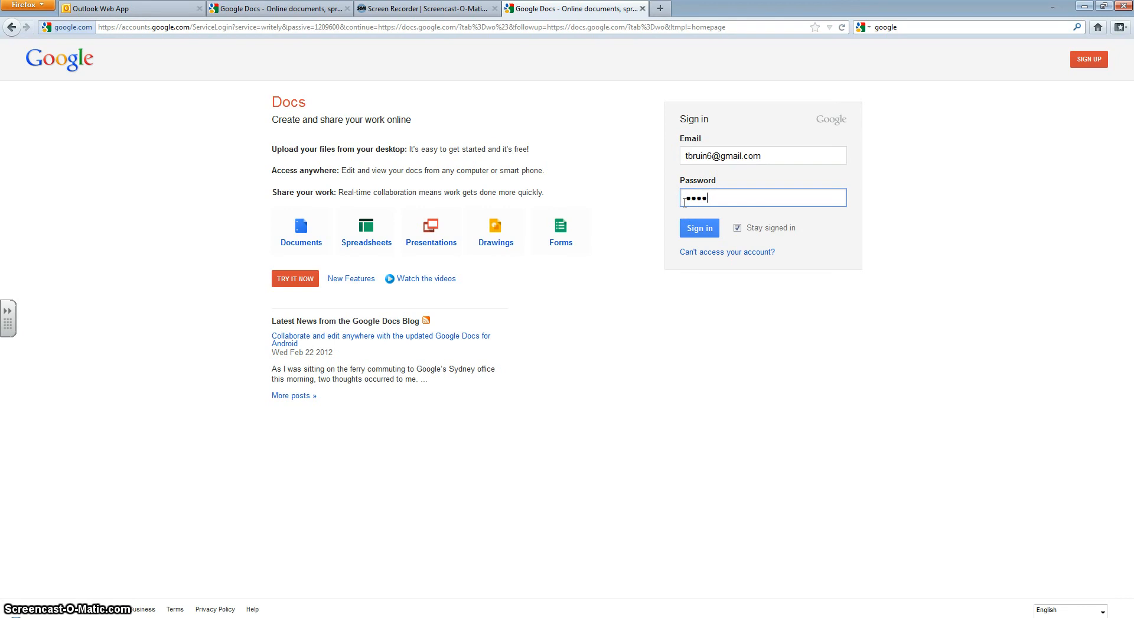
left_click(700, 228)
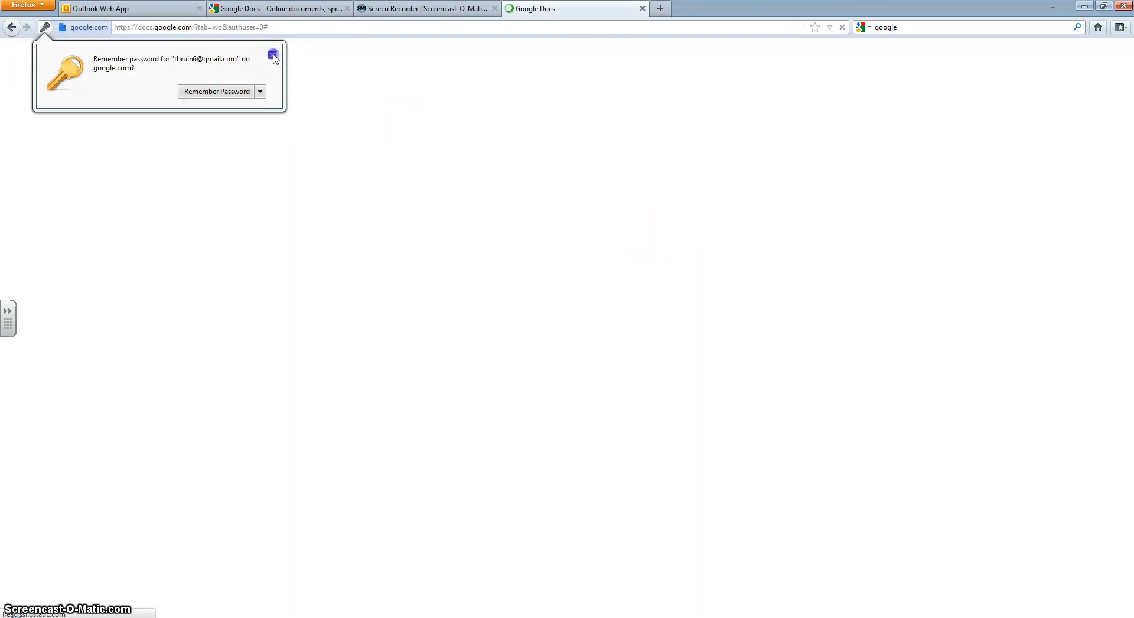
left_click(272, 54)
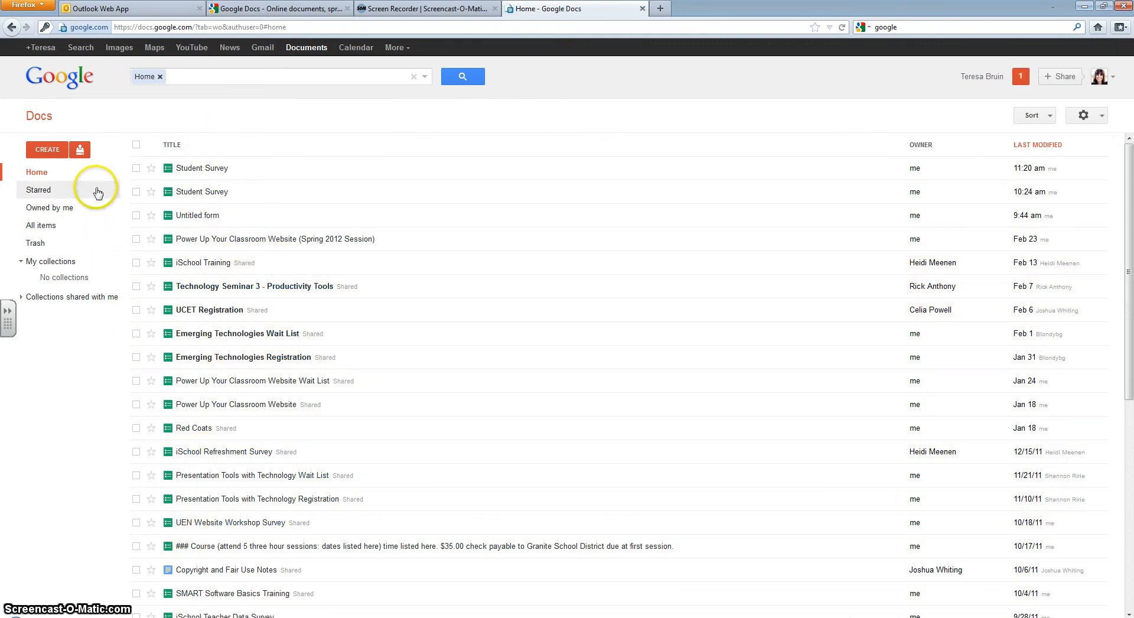
- Create a new form titled "Student Survey" with the description "Please fill out the survey and click on submit before exiting. Thank you."
left_click(51, 151)
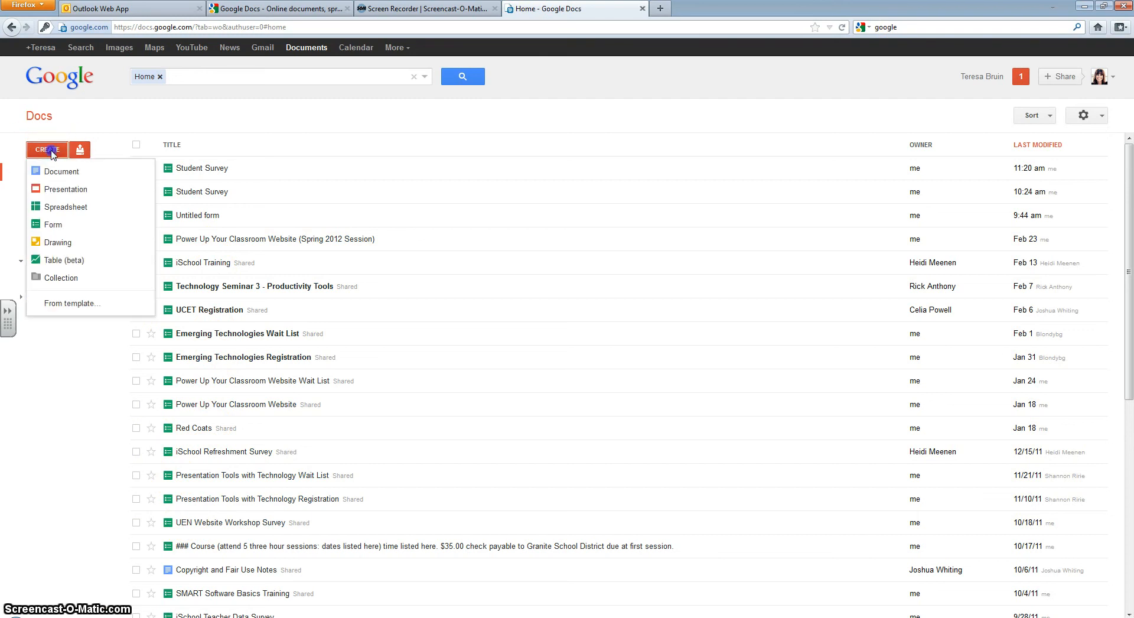
left_click(52, 227)
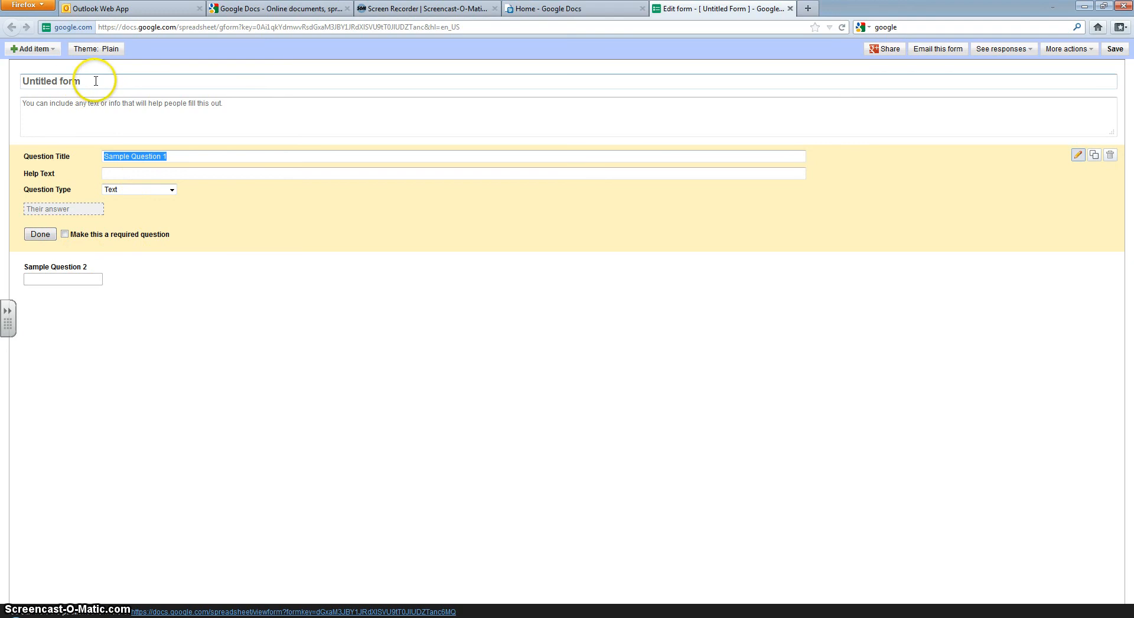
left_click_drag(97, 80, 3, 82)
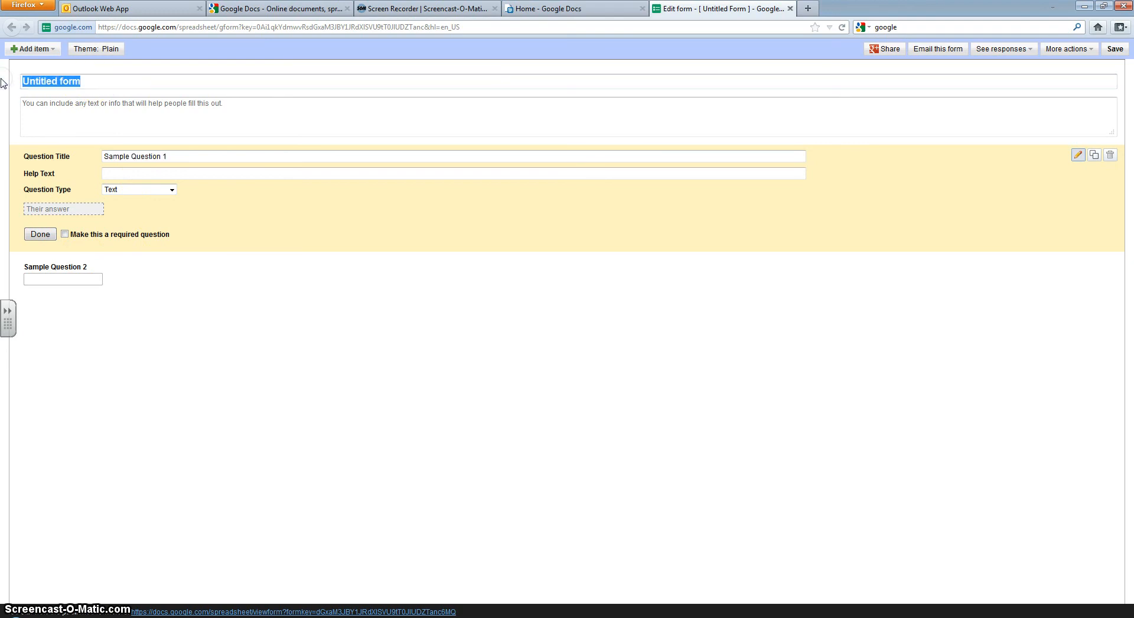
type("Student Survey")
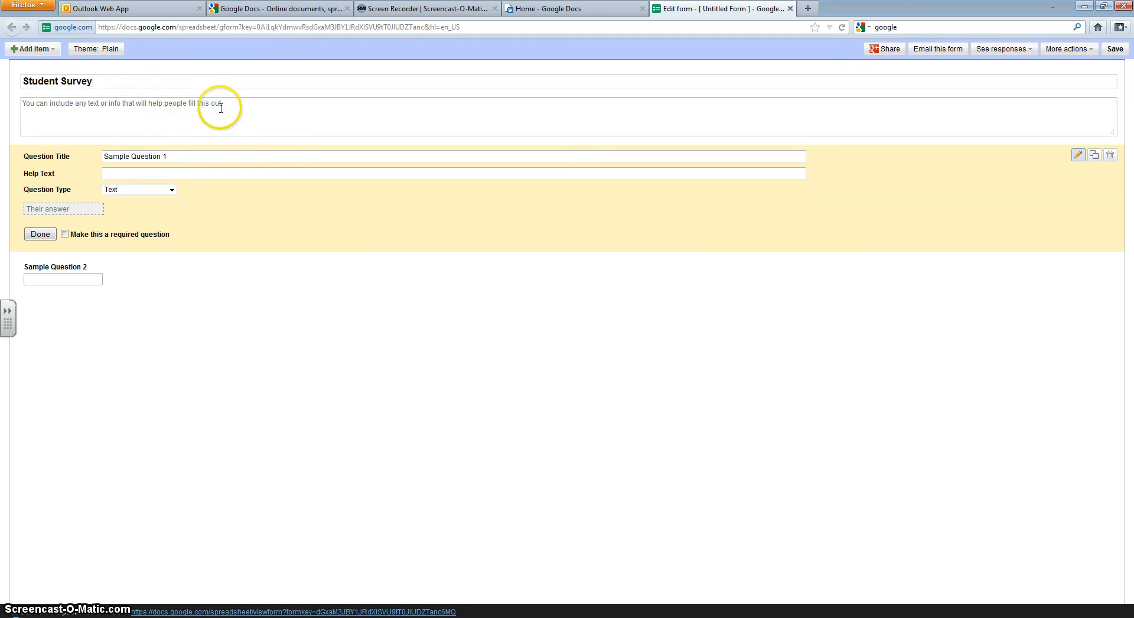
left_click(182, 105)
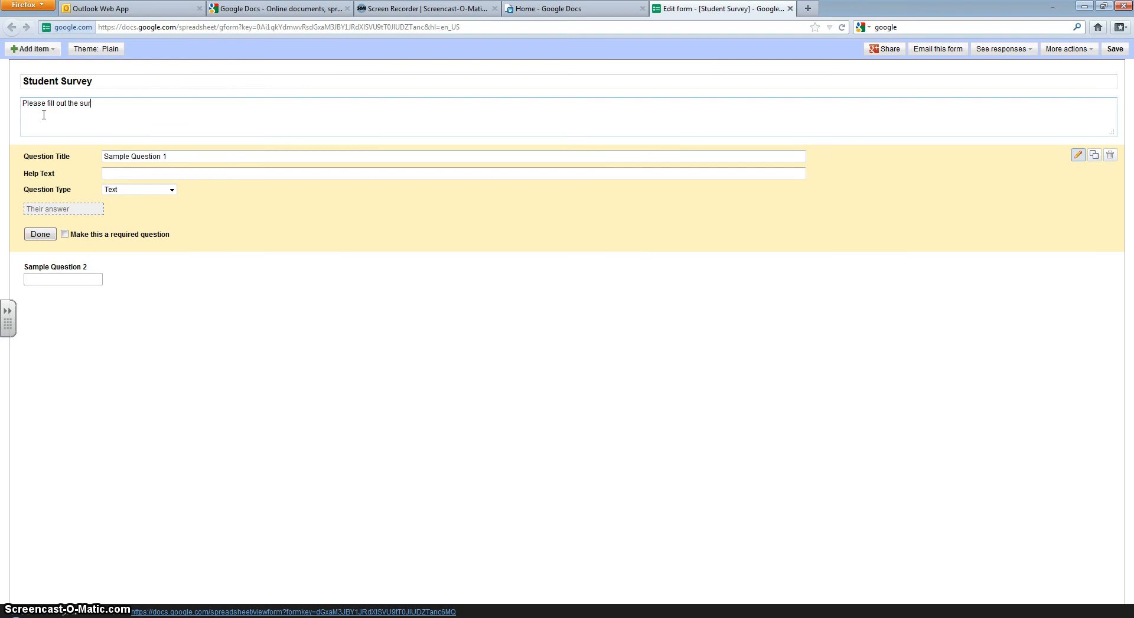
type("c")
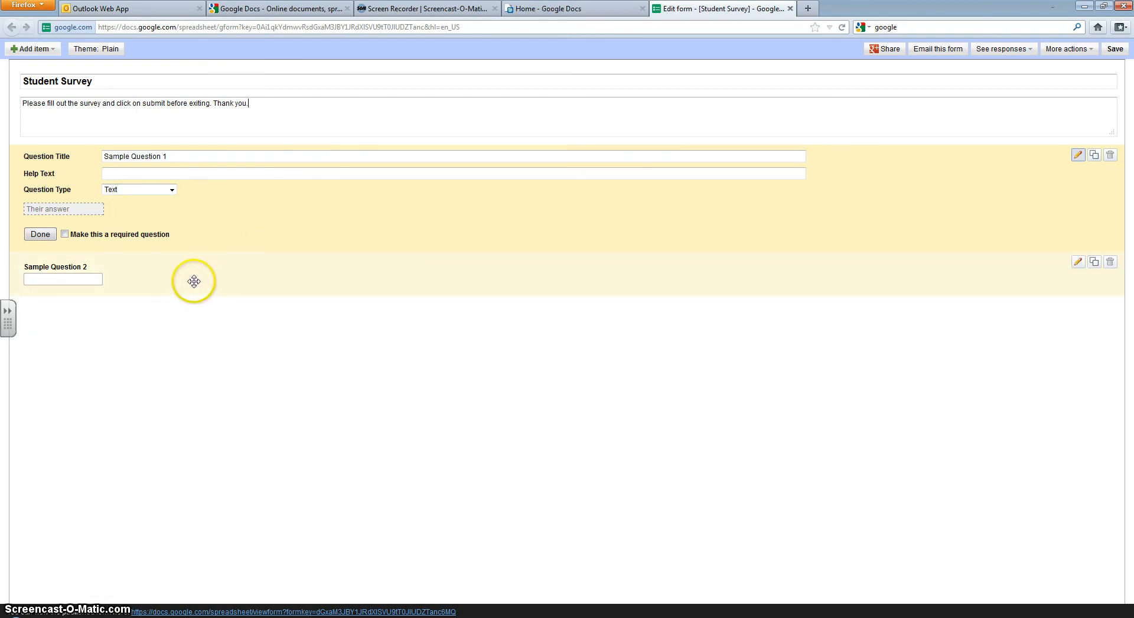
left_click(52, 52)
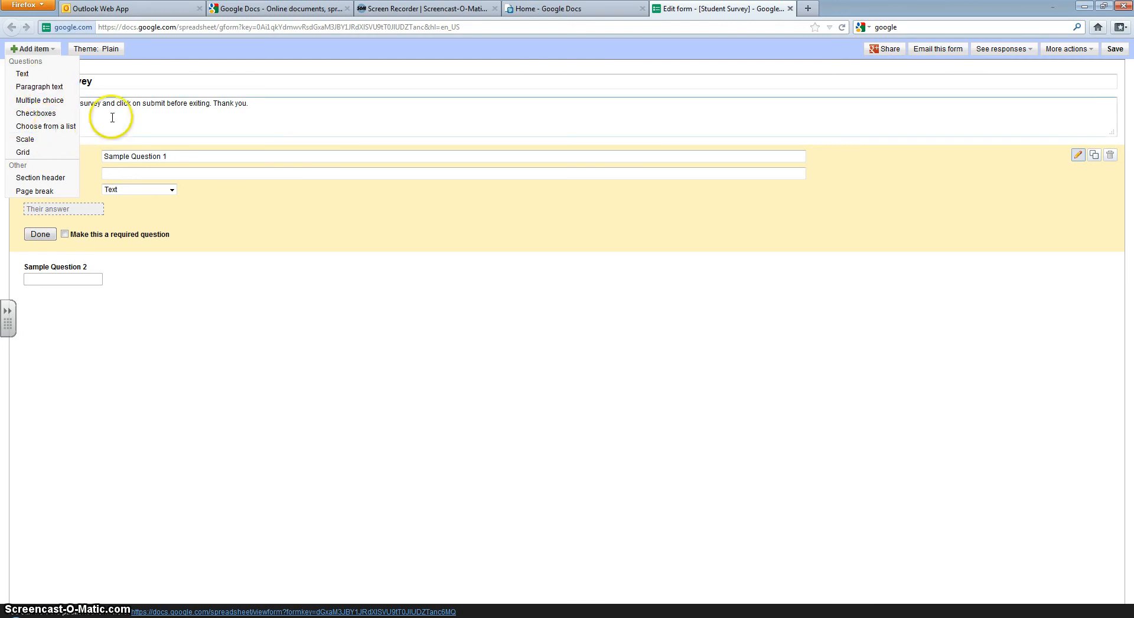
left_click(139, 120)
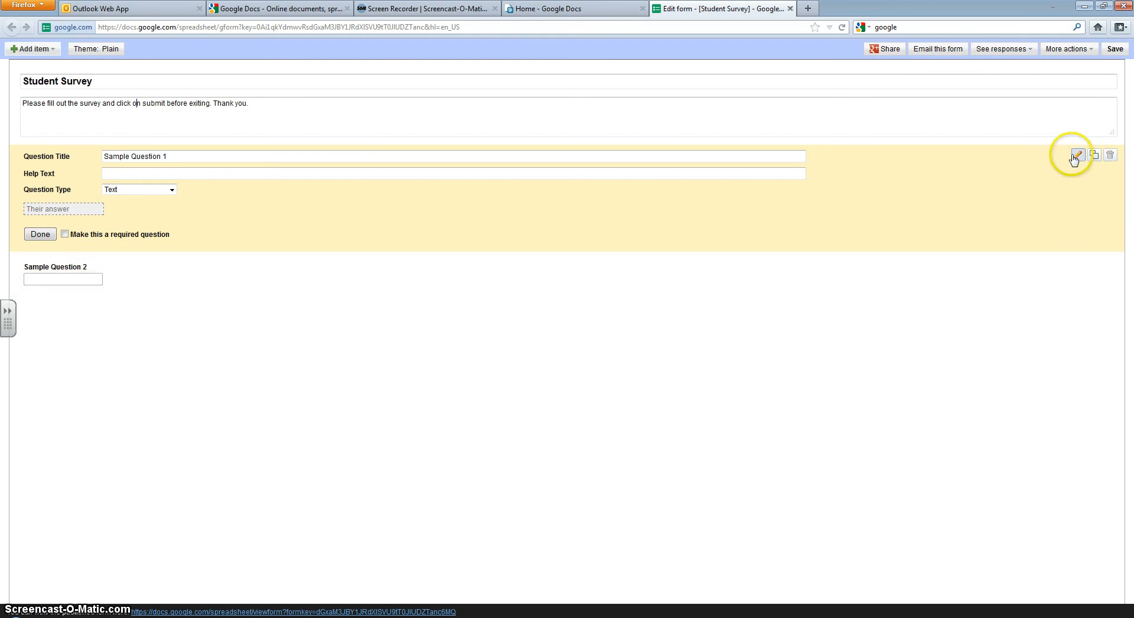
- Title the first sample question "Full Name", make it required and finish editing it
mouse_move(964, 280)
left_click(171, 156)
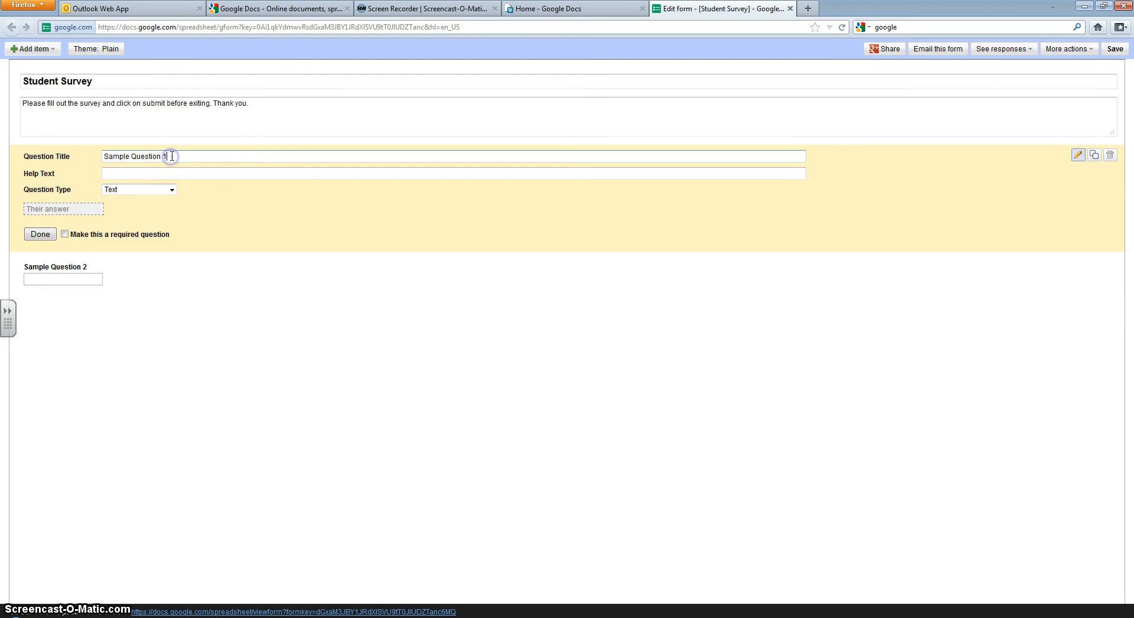
left_click_drag(172, 156, 74, 153)
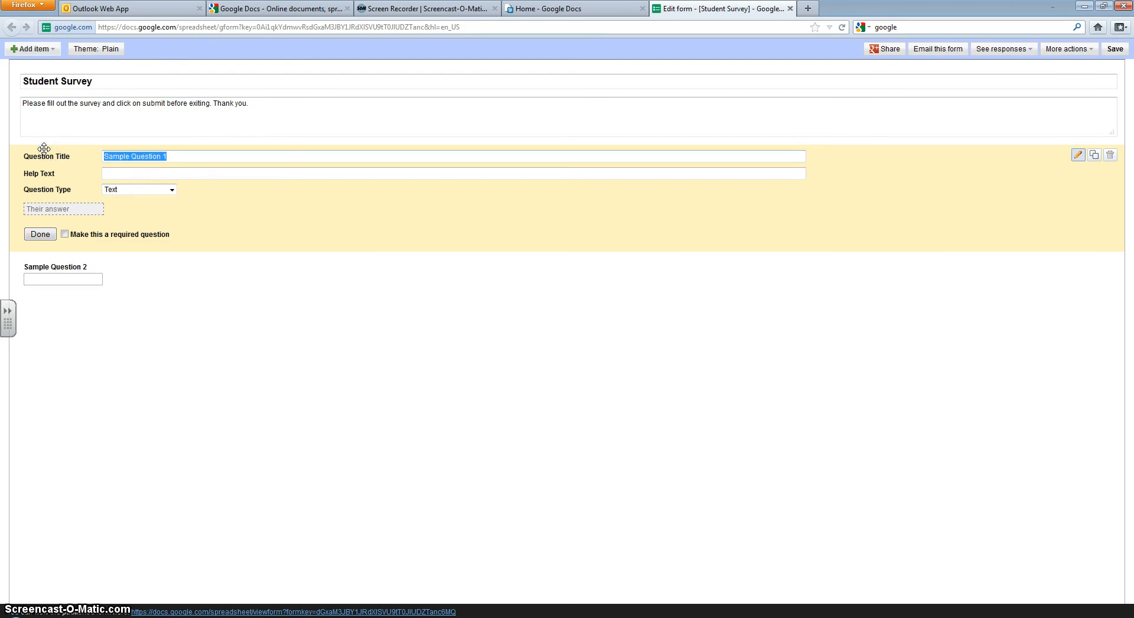
type("Full Name")
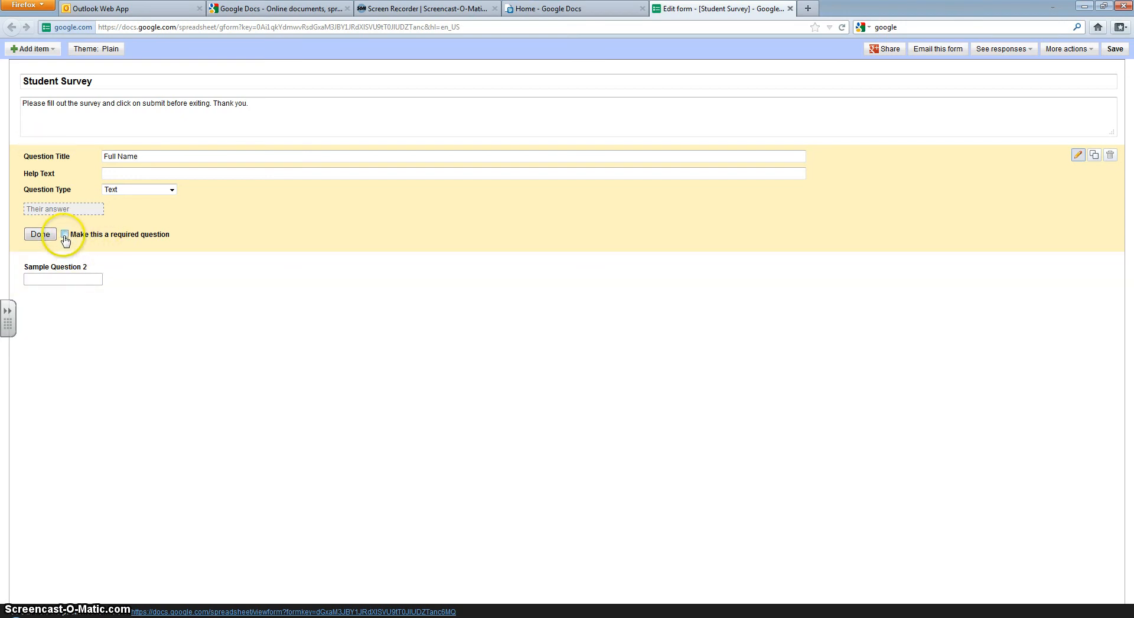
left_click(64, 235)
left_click(40, 235)
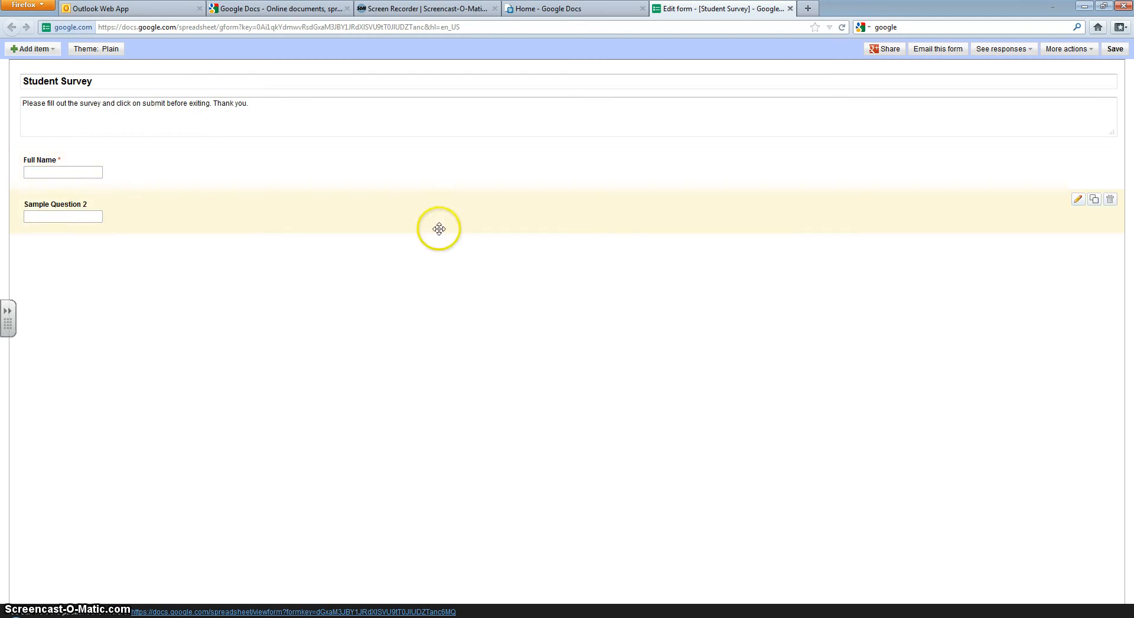
- Open the second sample question for editing and set its question type to Paragraph text
left_click(1077, 201)
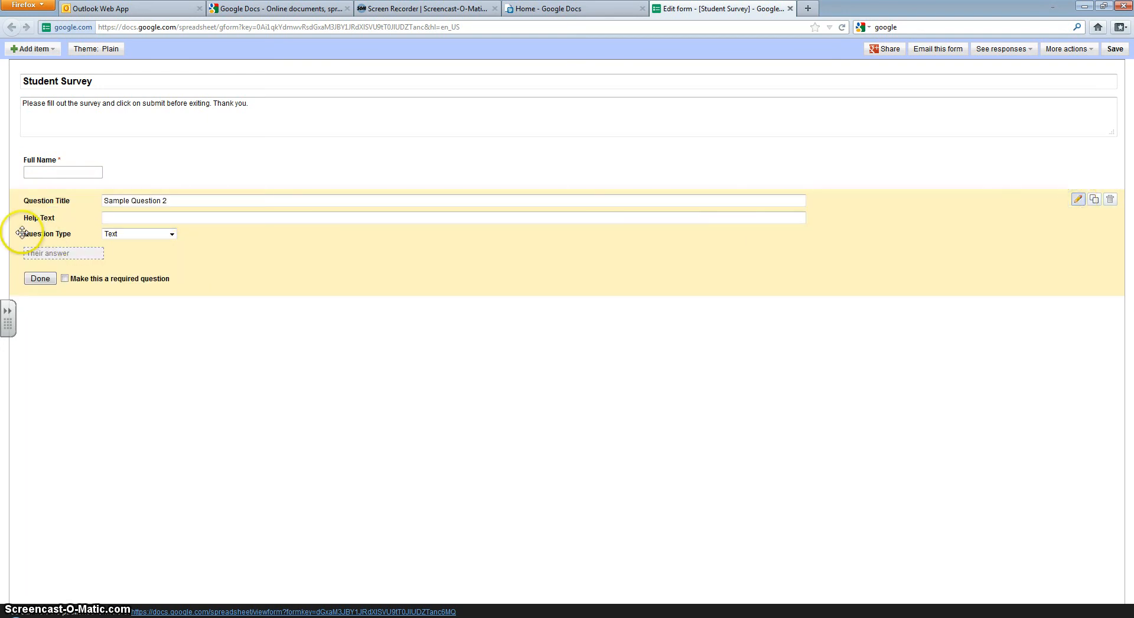
left_click(171, 234)
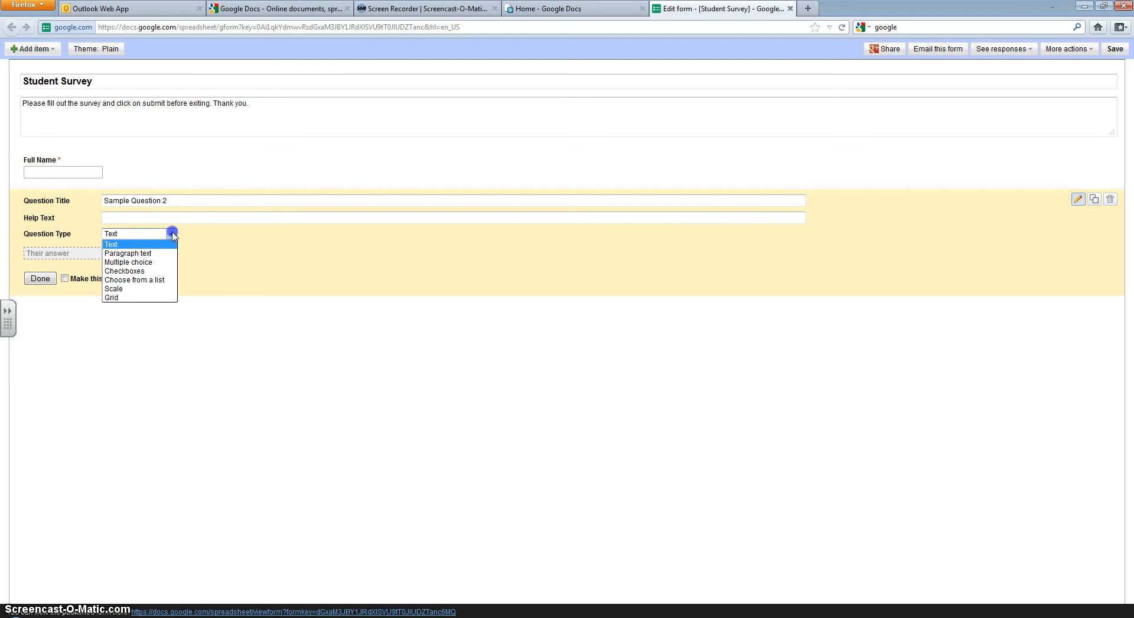
left_click(154, 253)
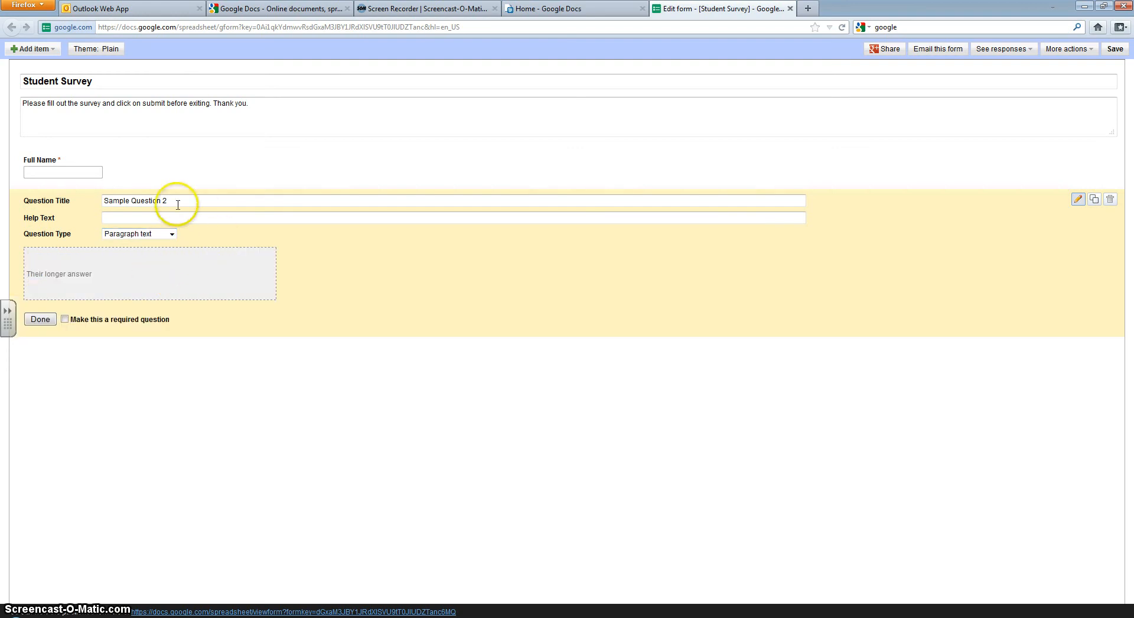
- Title the question "Please describe what things are most important to you that make a class interesting and meaningful." and make it required
left_click_drag(177, 202, 65, 193)
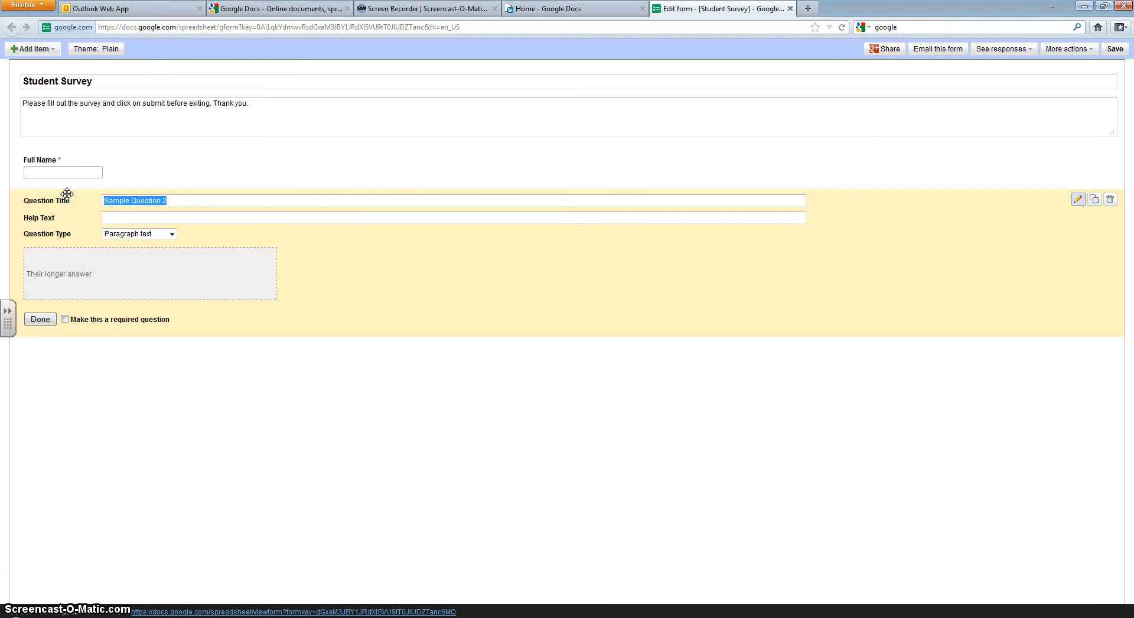
type("Please describe what things are most imp")
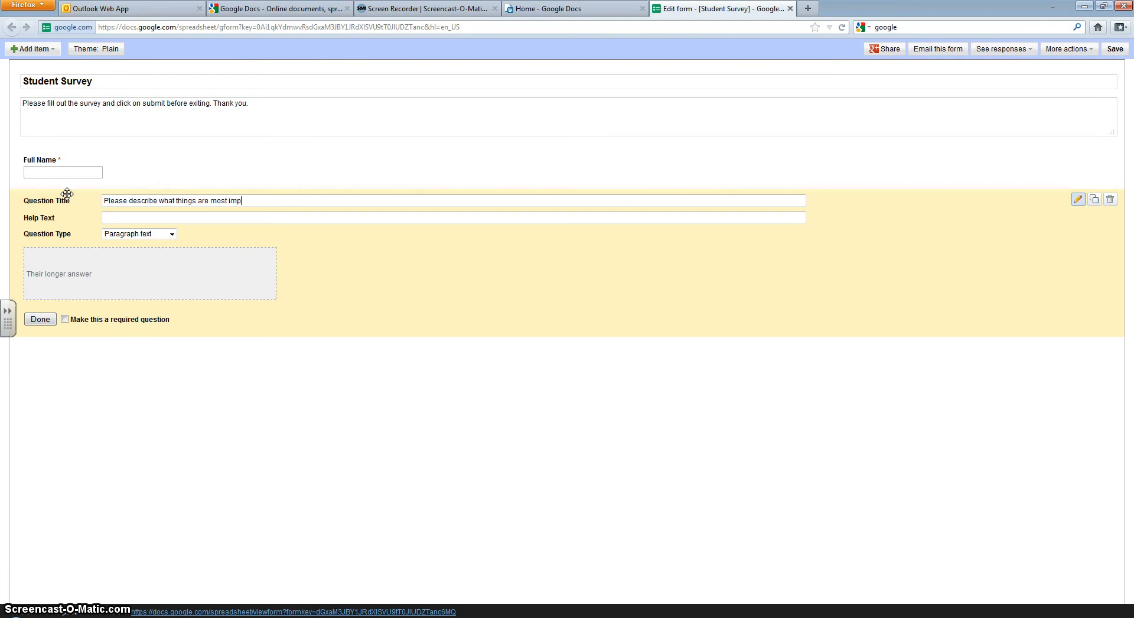
type("t")
key("BackSpace")
key("BackSpace")
type("sting")
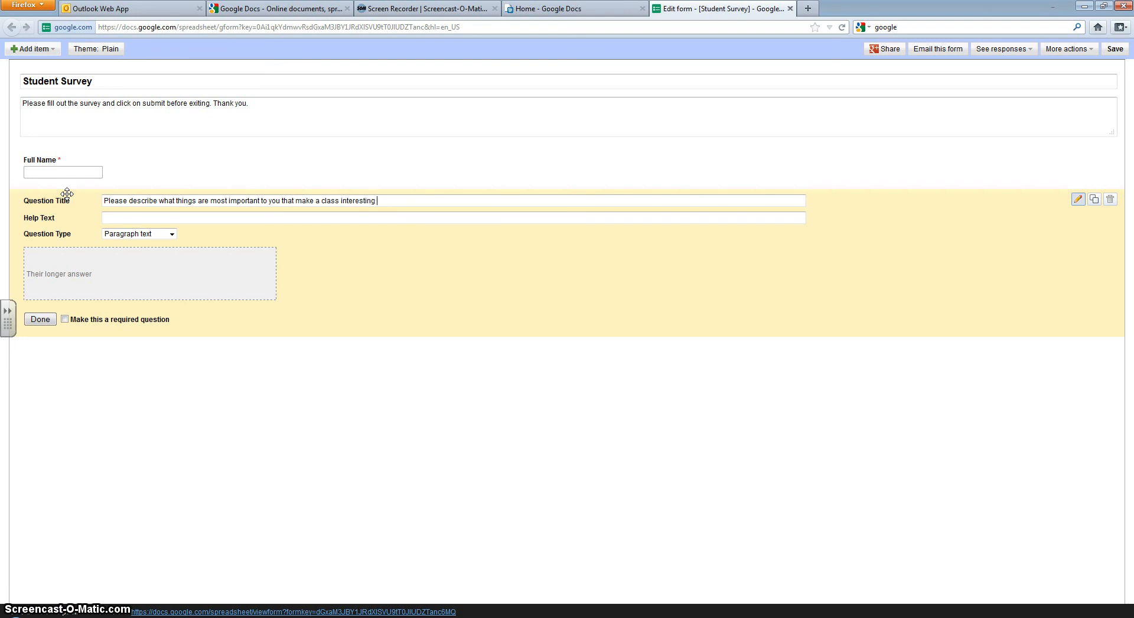
type(" and meaningful.")
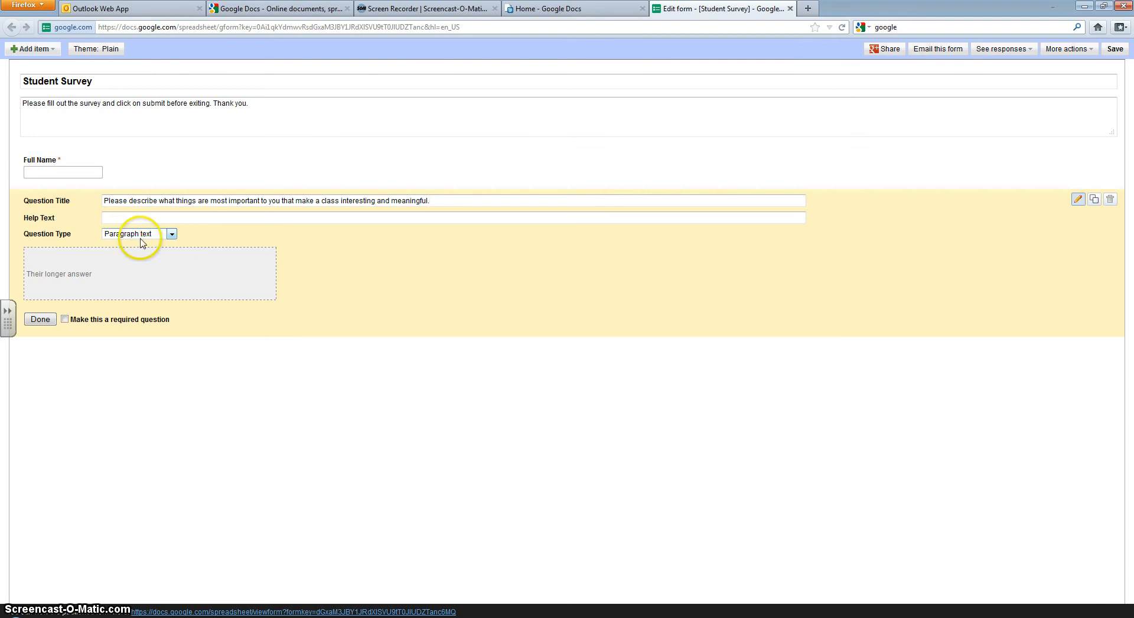
left_click(65, 319)
left_click(41, 320)
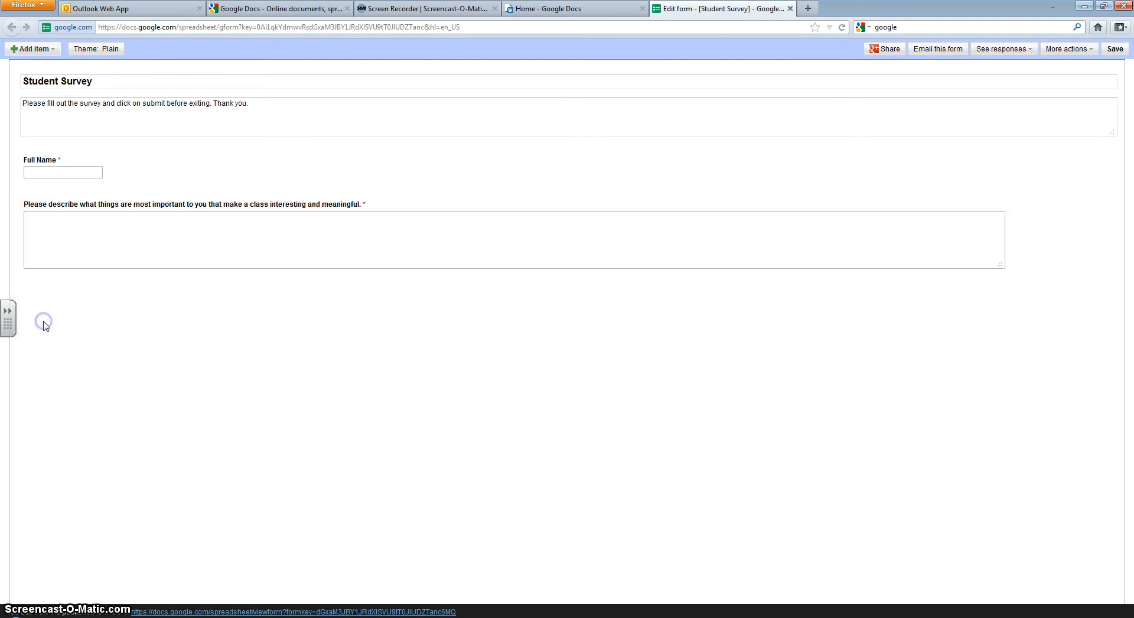
- Add a multiple choice question titled "I work best:" below the paragraph question
left_click(52, 53)
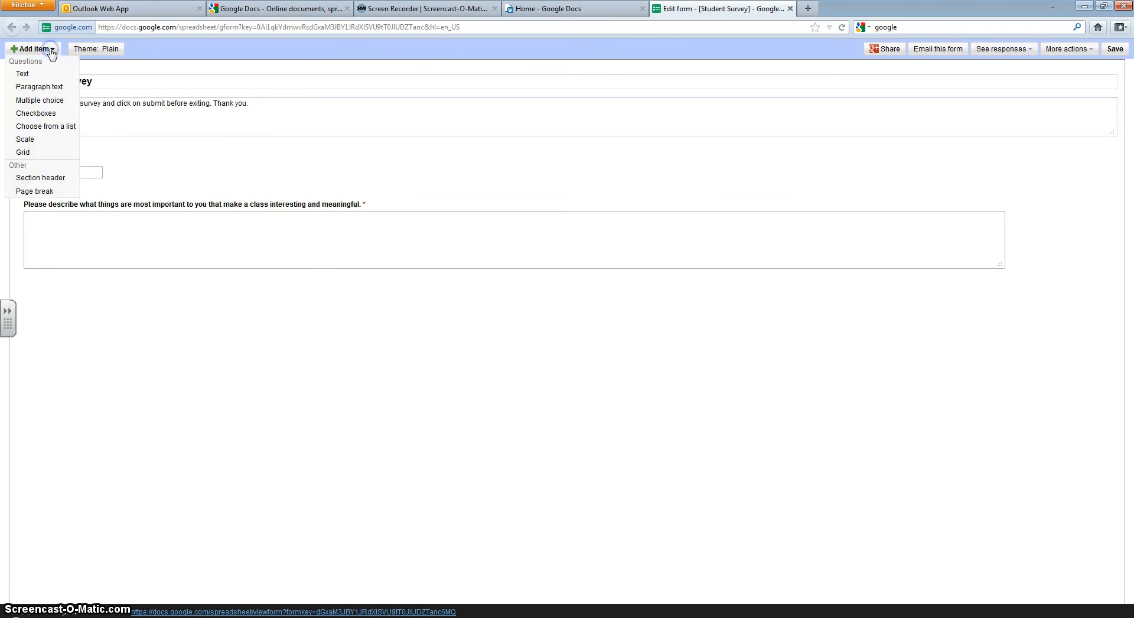
left_click(54, 99)
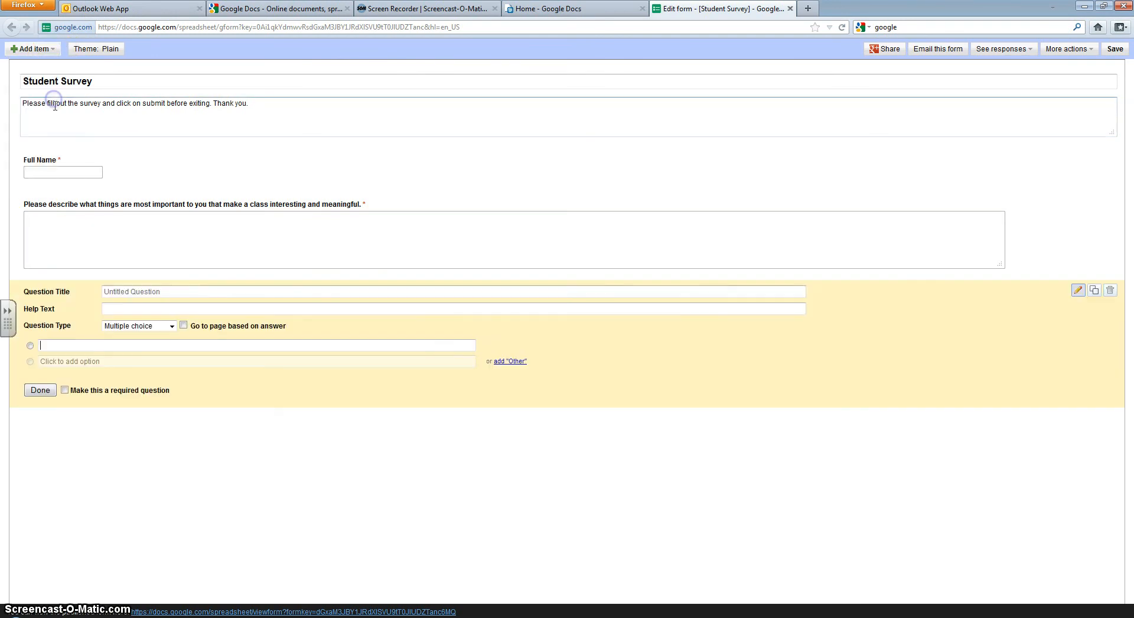
left_click(151, 290)
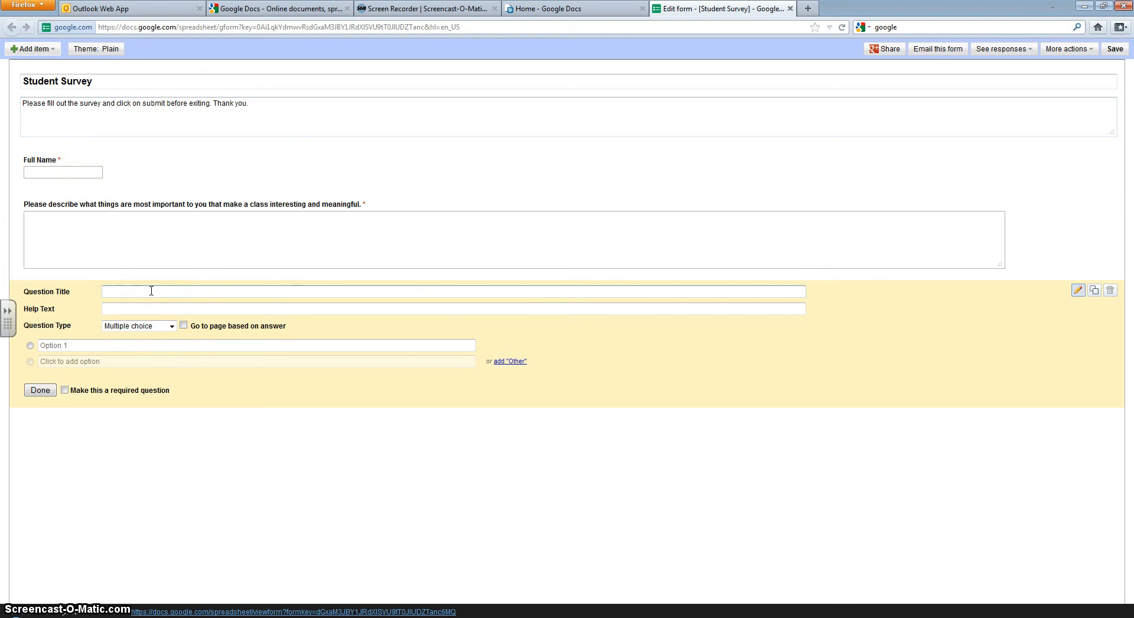
type("I work best:")
- Enter the answer options "On my own", "With a partner" and "In a small group" for the multiple choice question
left_click(62, 345)
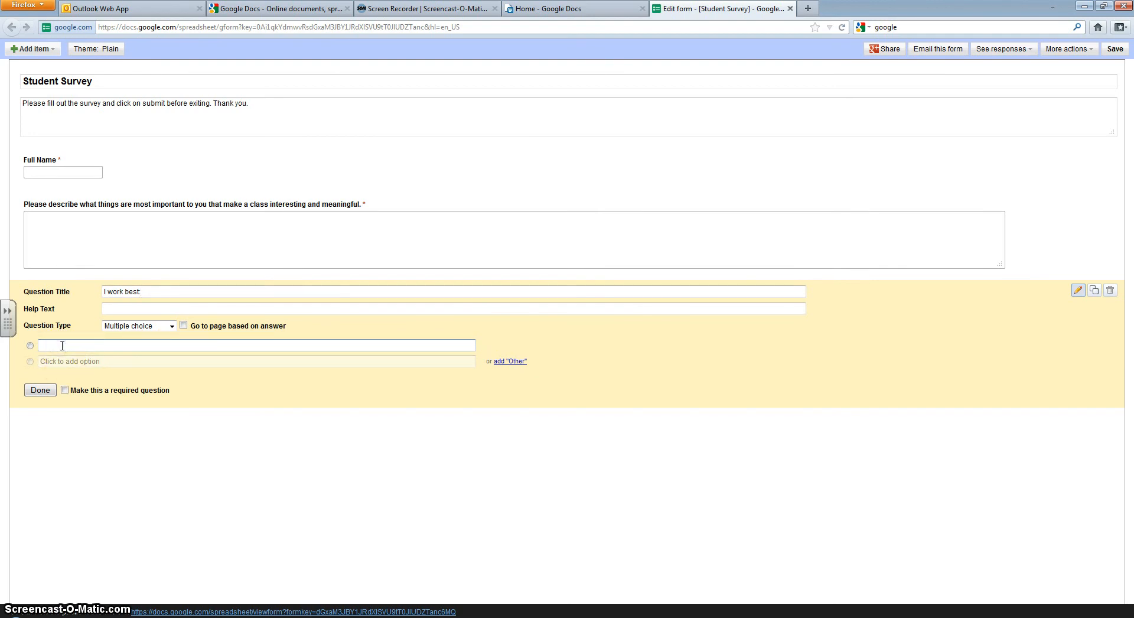
type("On my own")
left_click(60, 362)
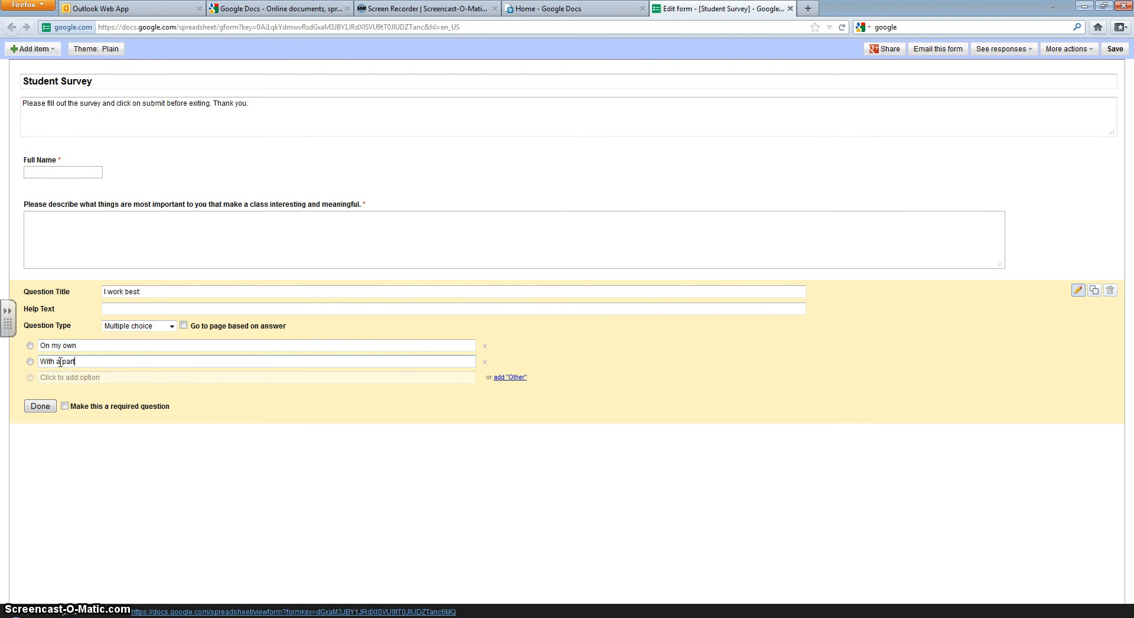
type("With a partner")
left_click(63, 377)
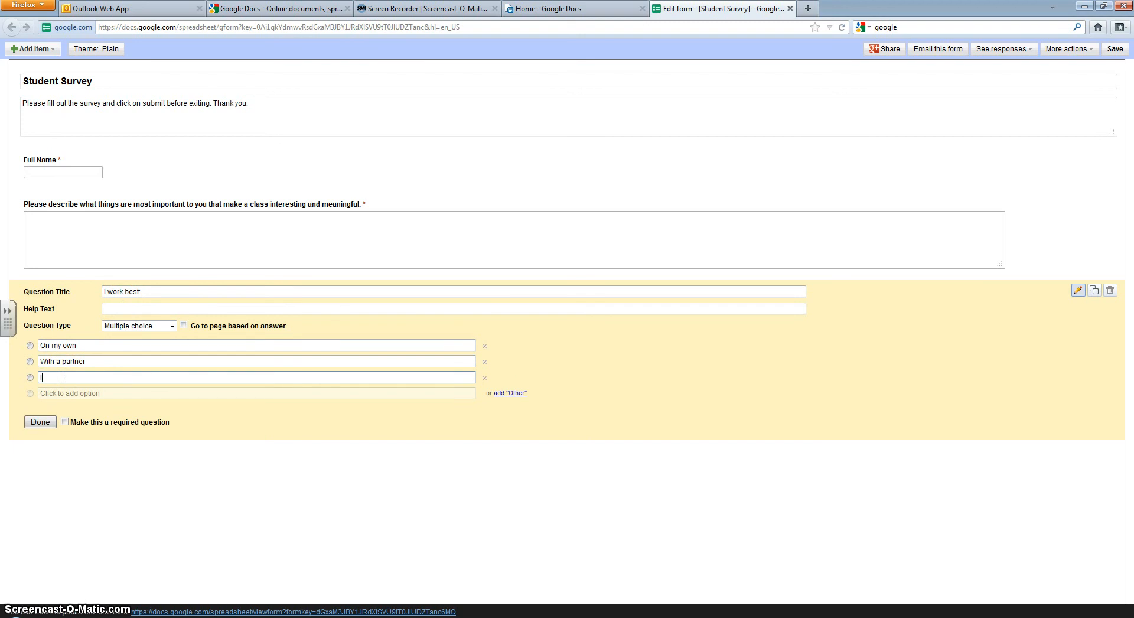
type("In a small group")
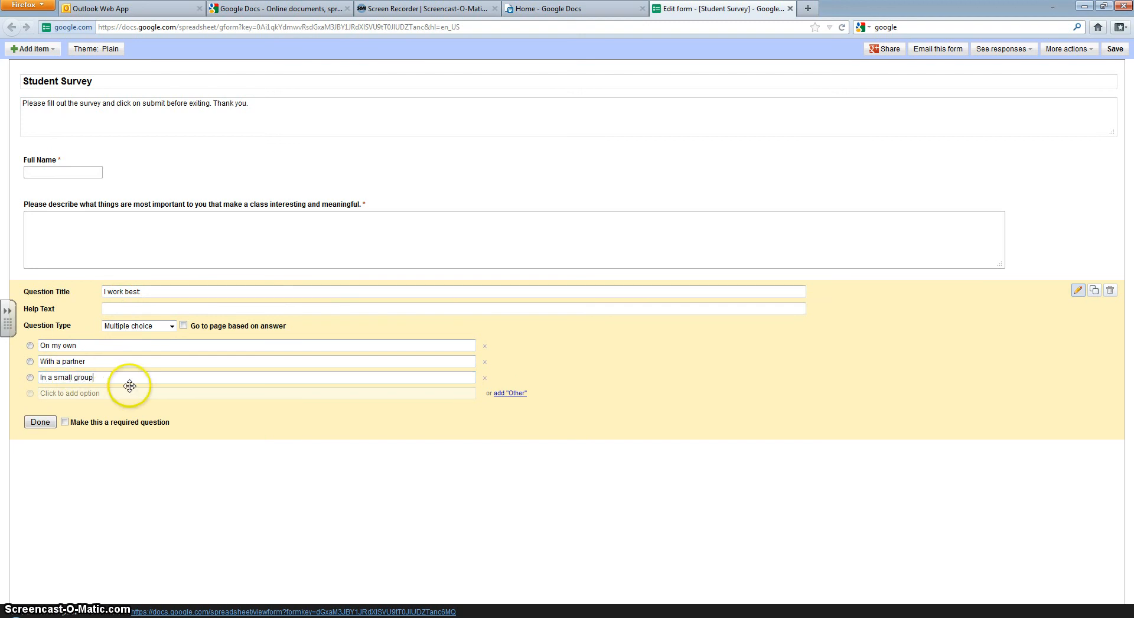
- Make the "I work best:" multiple choice question required and finish editing it
left_click(64, 422)
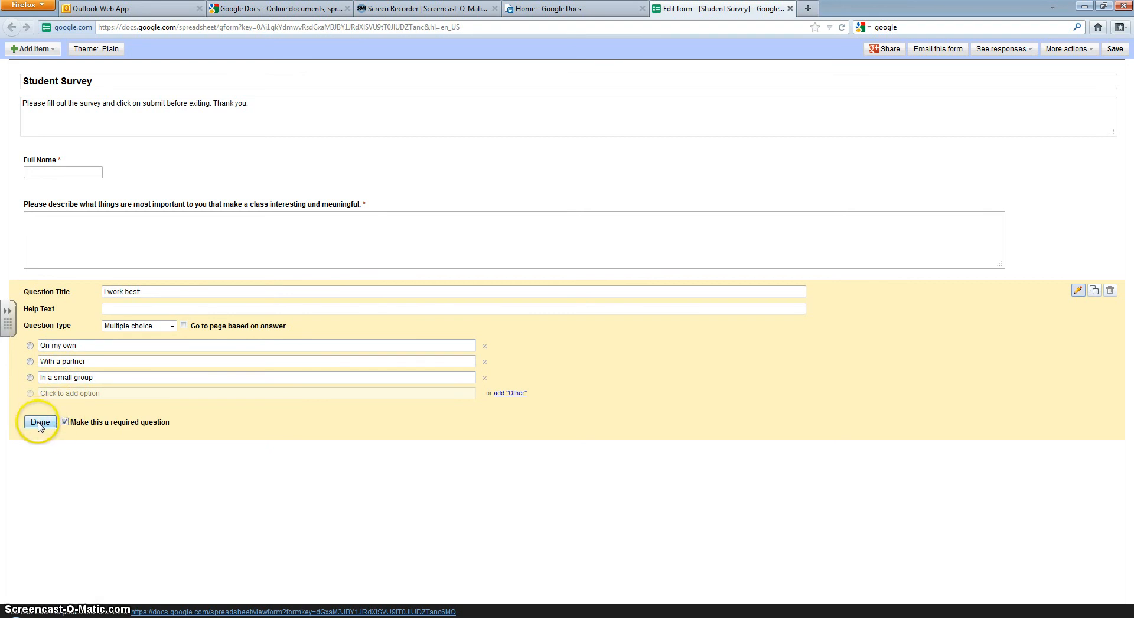
left_click(41, 423)
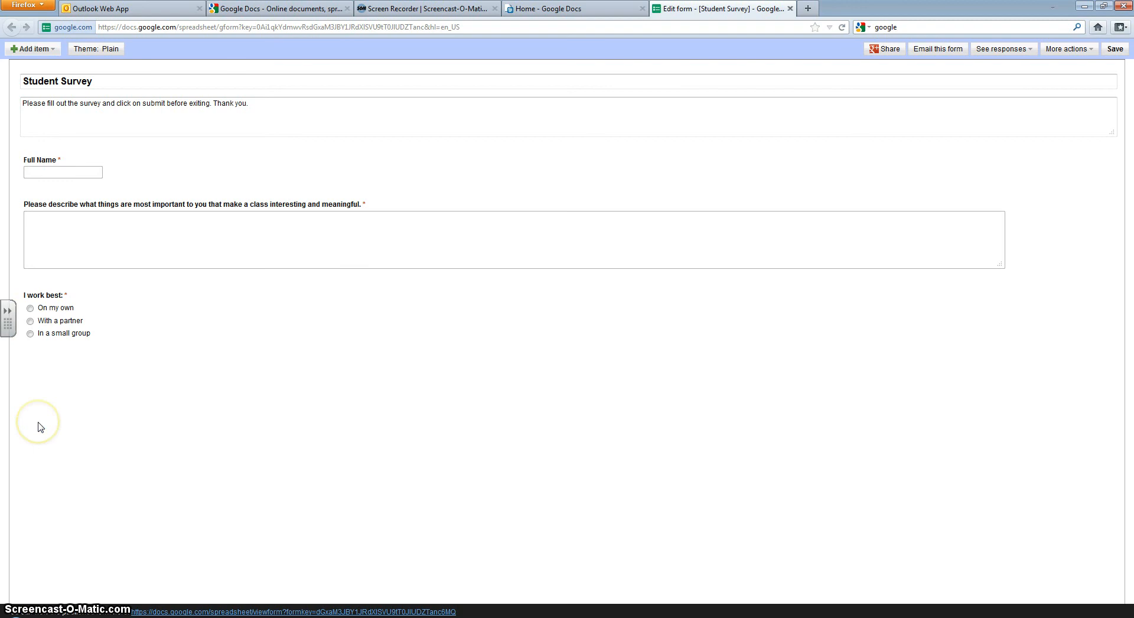
- Add a scale question titled "On a scale of 1-5, how confident do you feel about Chemistry?" at the end of the form
left_click(51, 50)
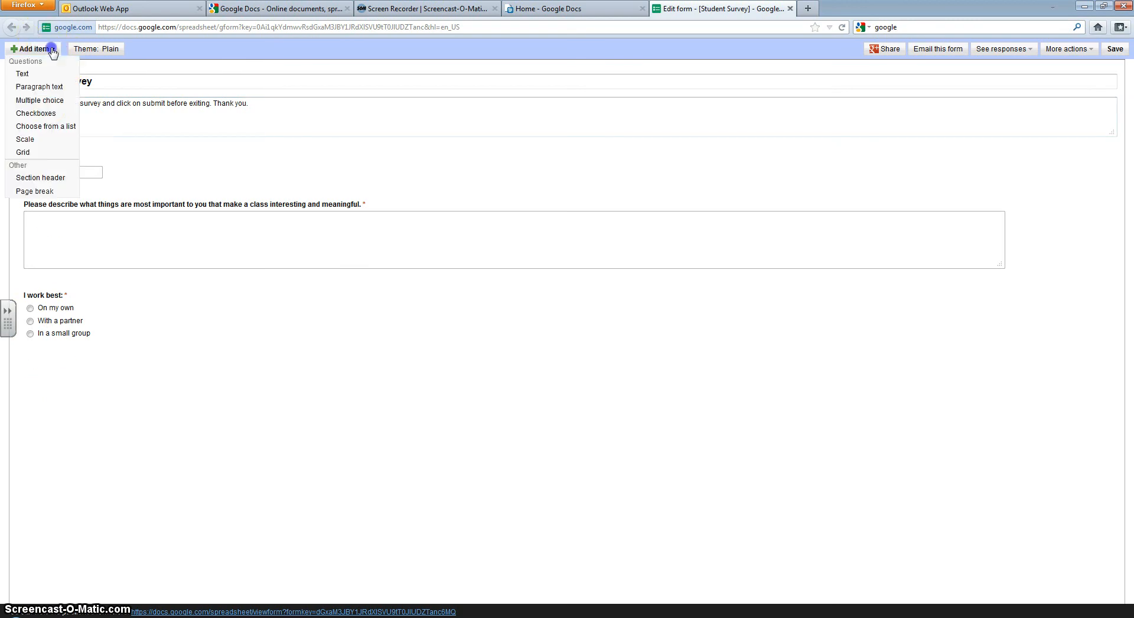
left_click(37, 141)
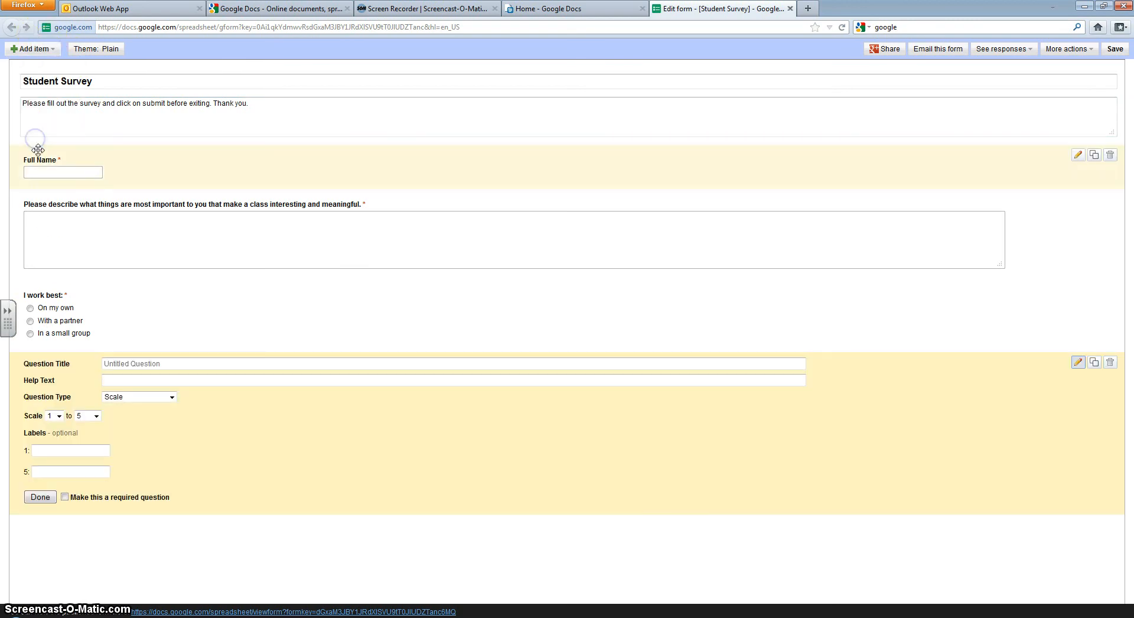
left_click(124, 364)
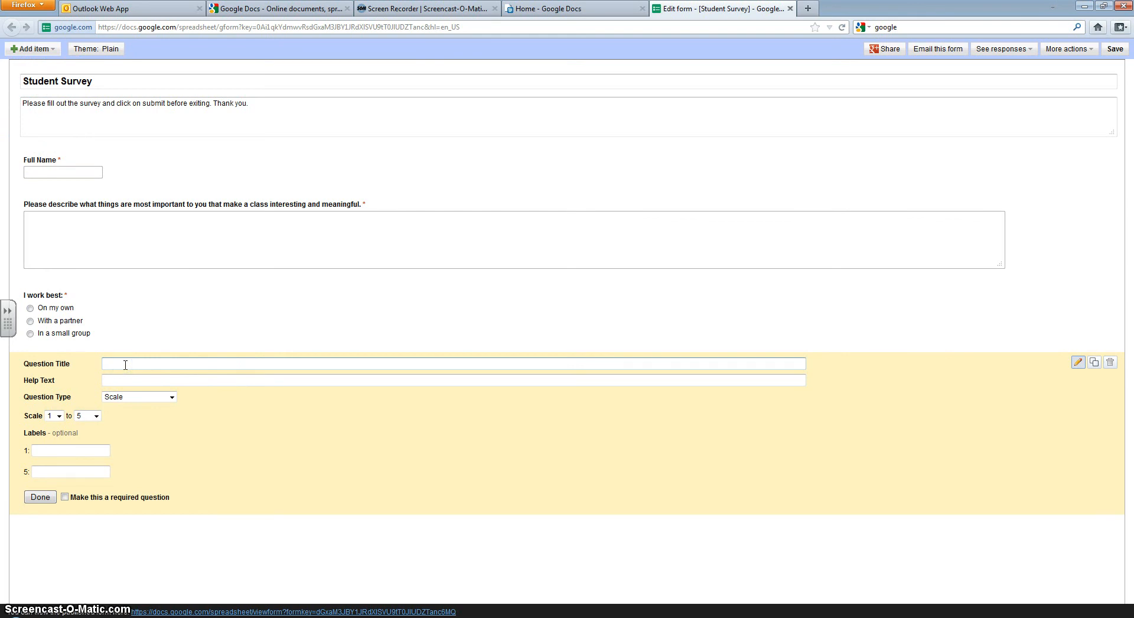
type("On a scale of 1-5, how conf")
type("ident do you")
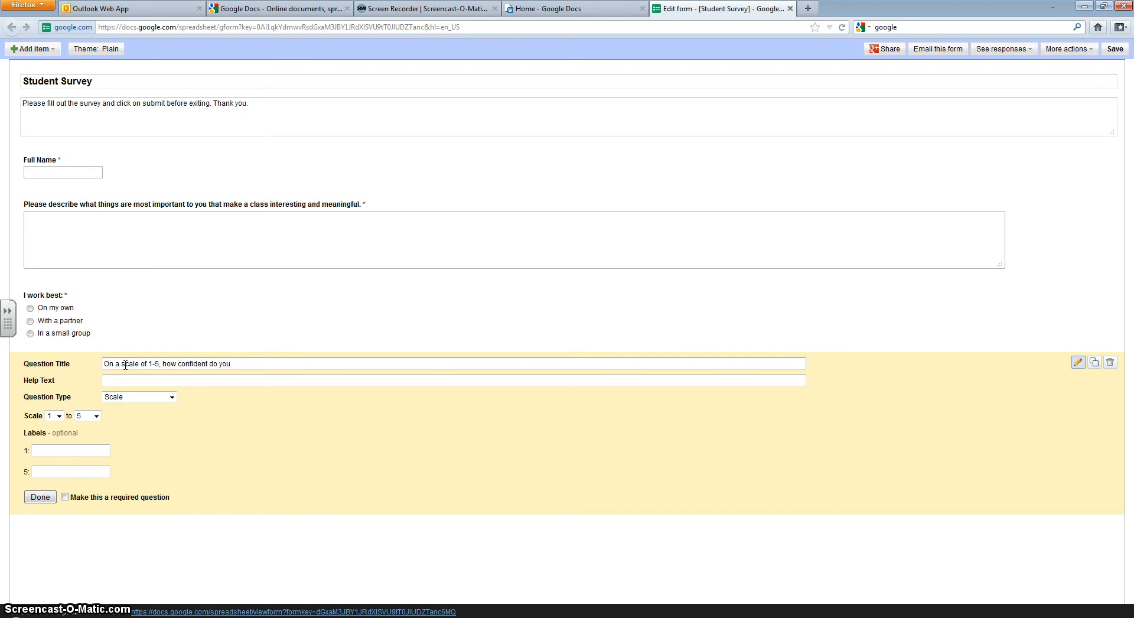
type(" feel about Chemistry?")
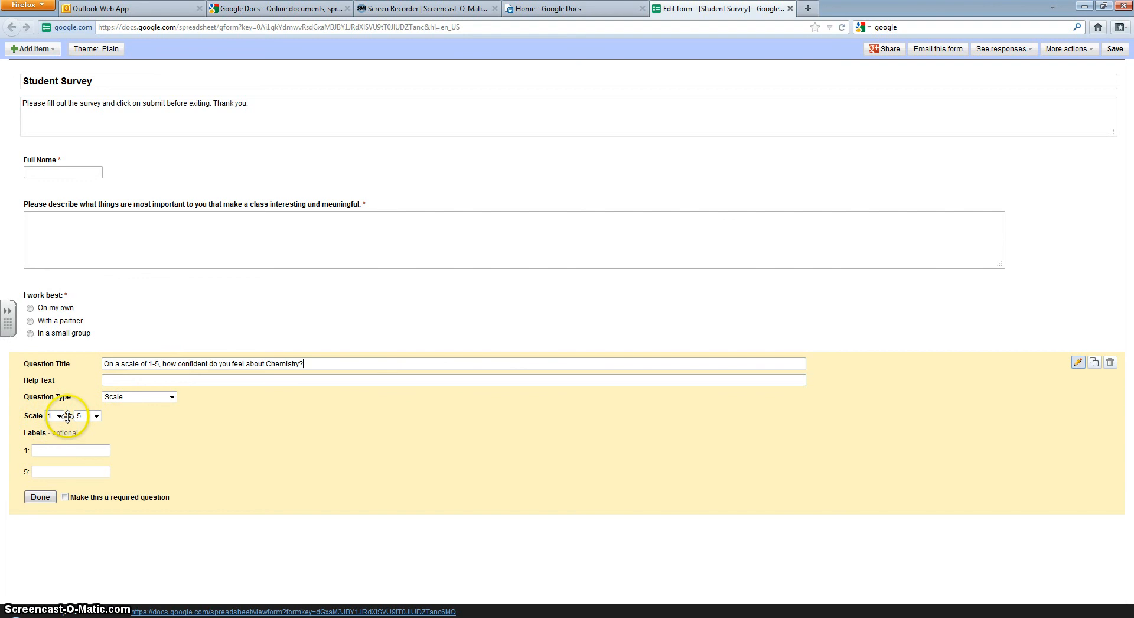
- Label scale value 1 "Not Very Confident" and value 5 "Very Confident", make the question required and finish editing it
left_click(47, 454)
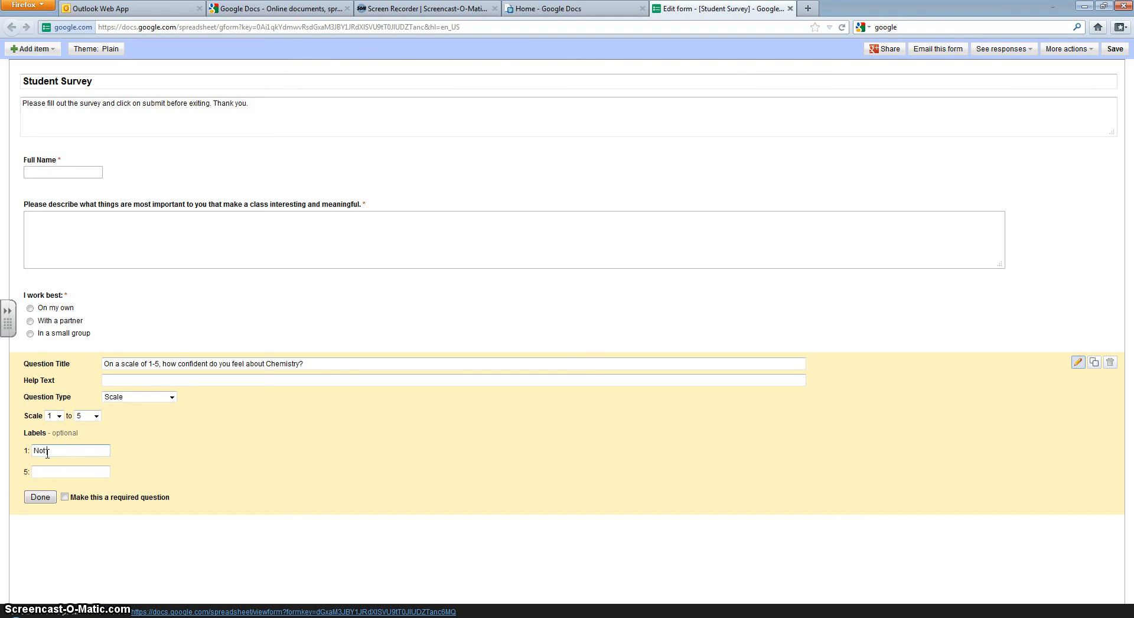
type("Not Very Confident")
left_click(44, 472)
type("Very Confident")
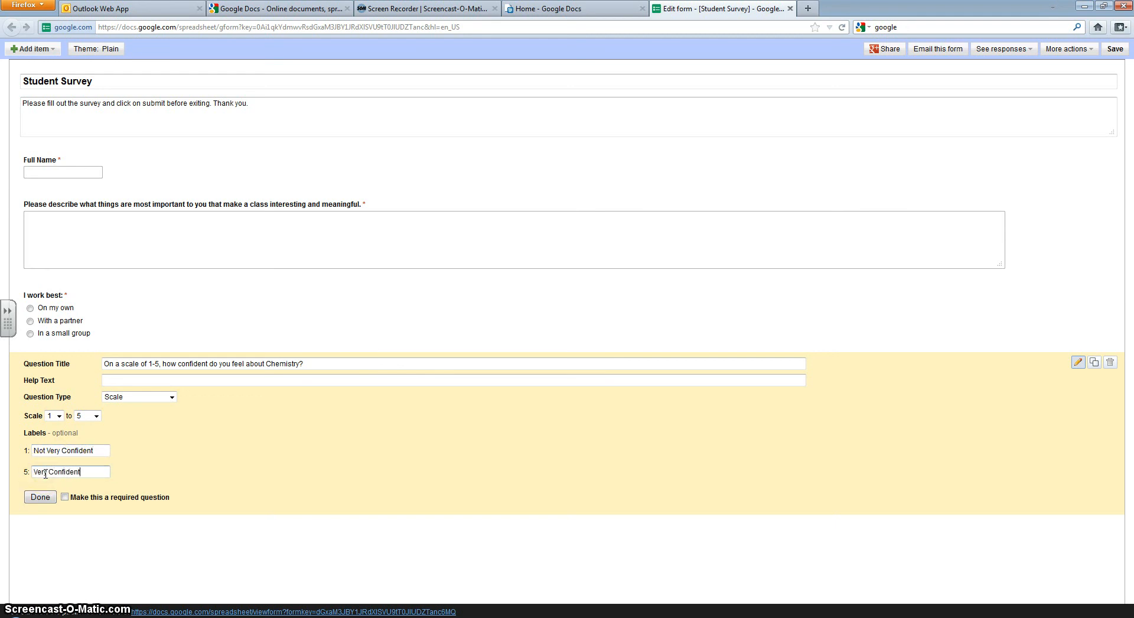
left_click(64, 496)
left_click(41, 496)
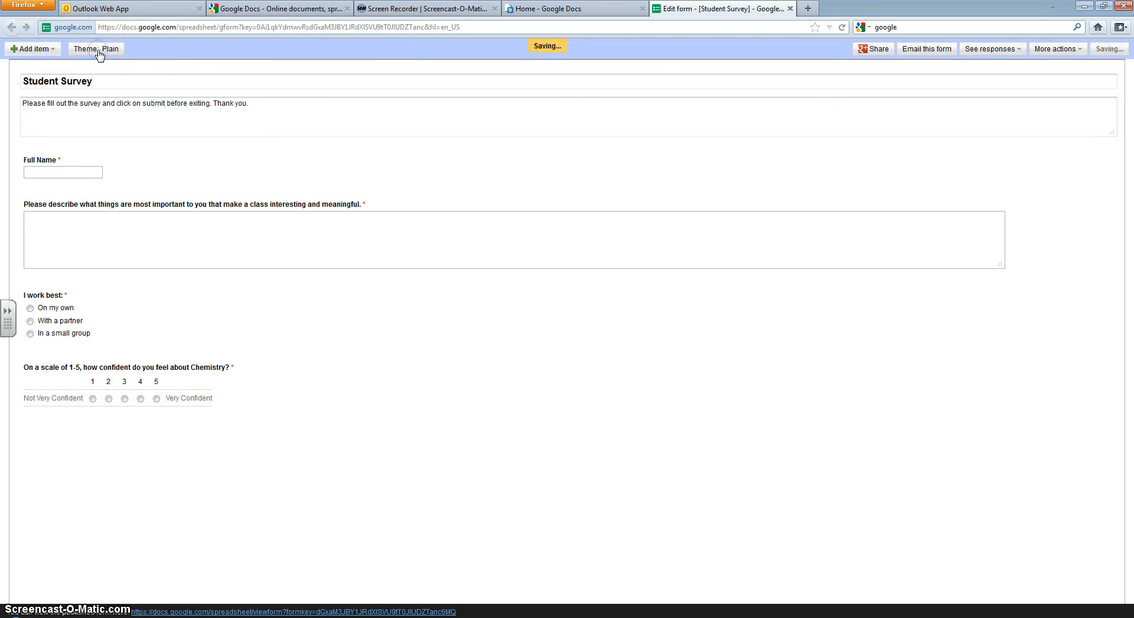
- Apply the Books Classic theme to the form and move the Chemistry scale question above "I work best:"
left_click(97, 50)
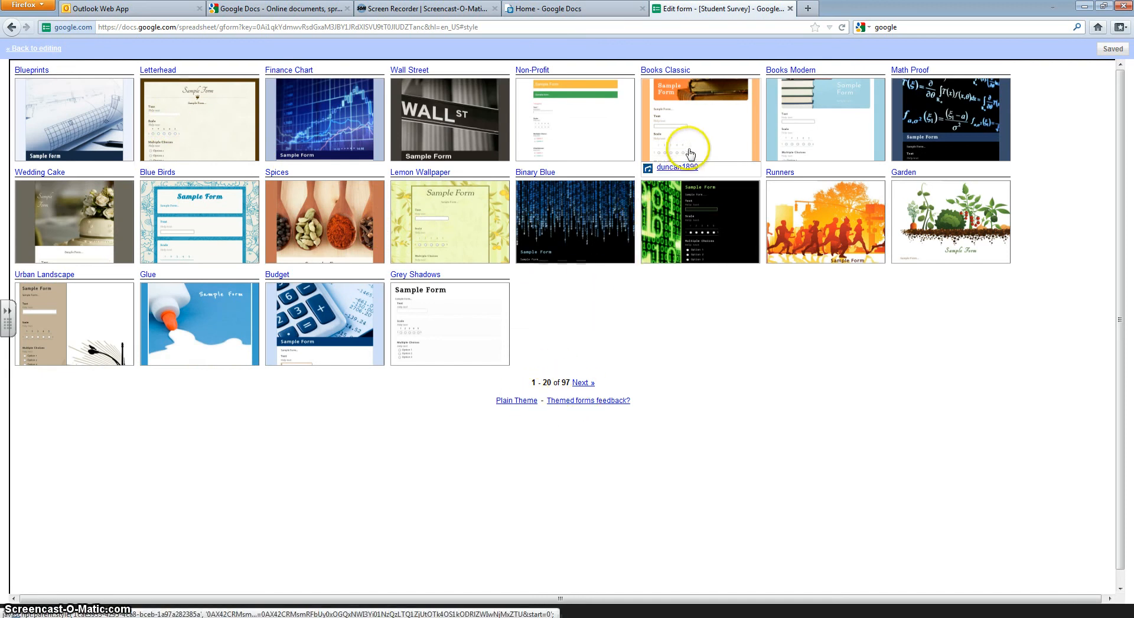
left_click(696, 127)
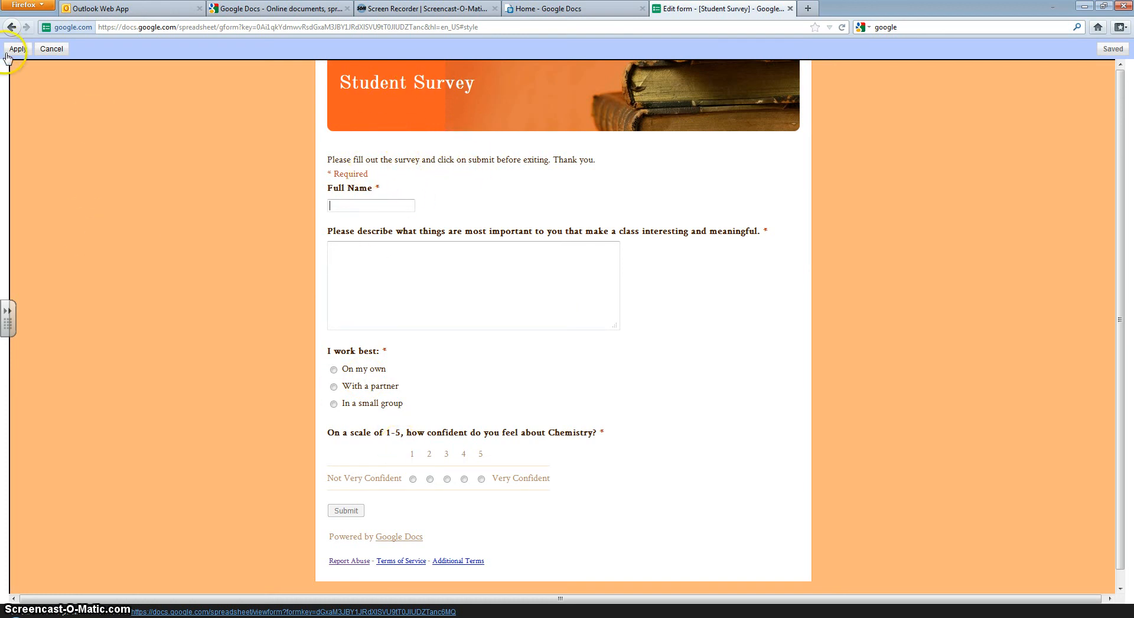
left_click(52, 52)
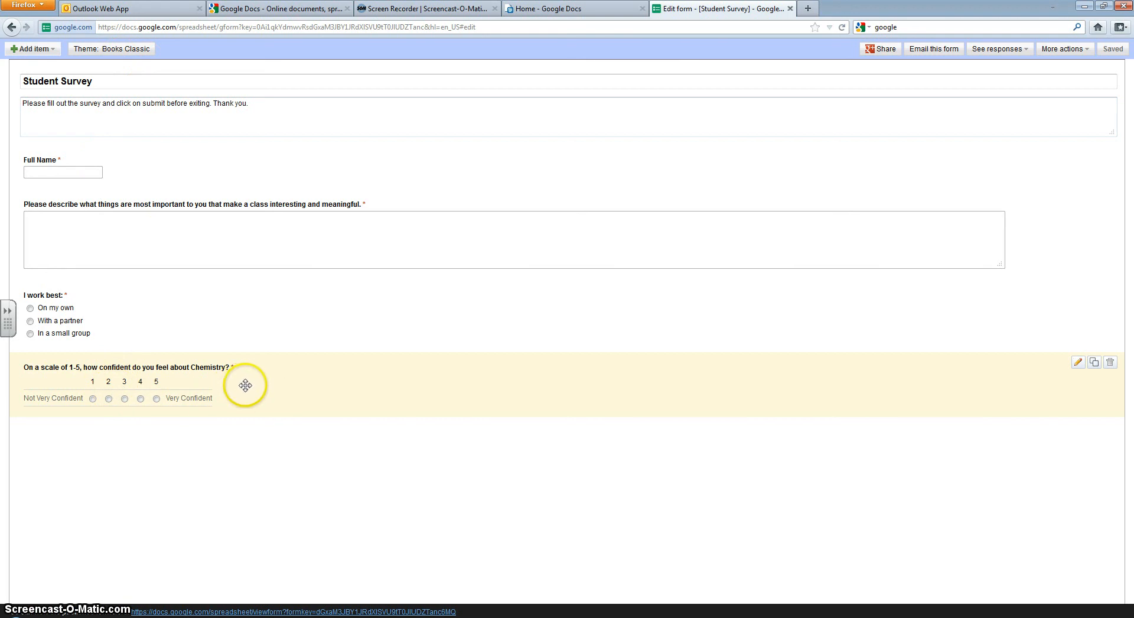
left_click_drag(245, 385, 249, 317)
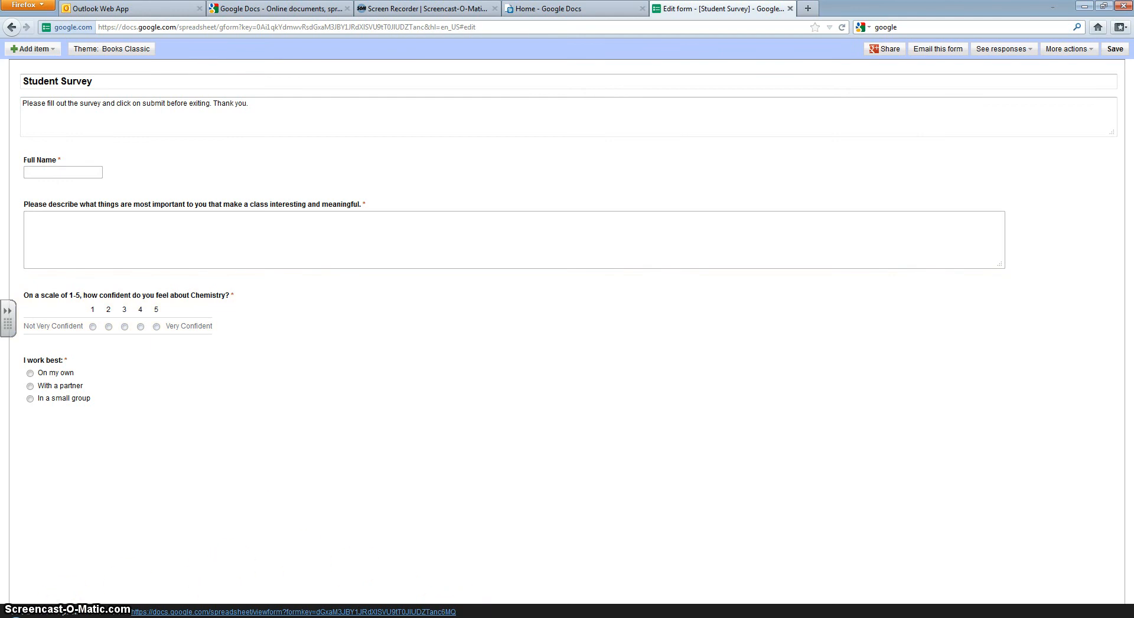
- Copy the published form's web address
left_click(462, 611)
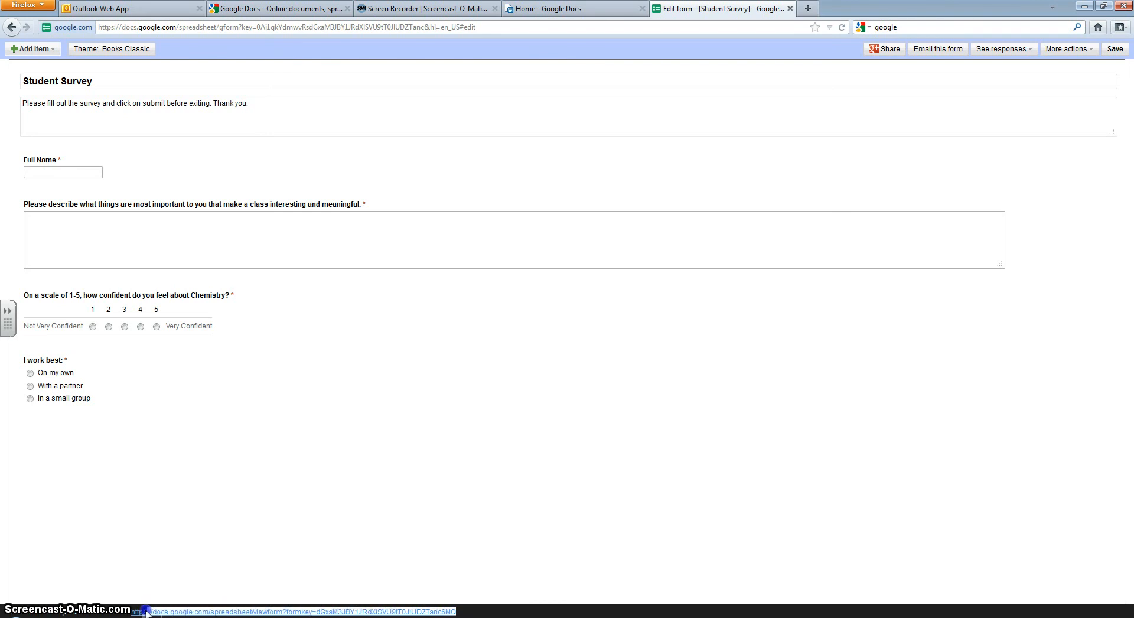
left_click_drag(147, 611, 136, 610)
right_click(174, 613)
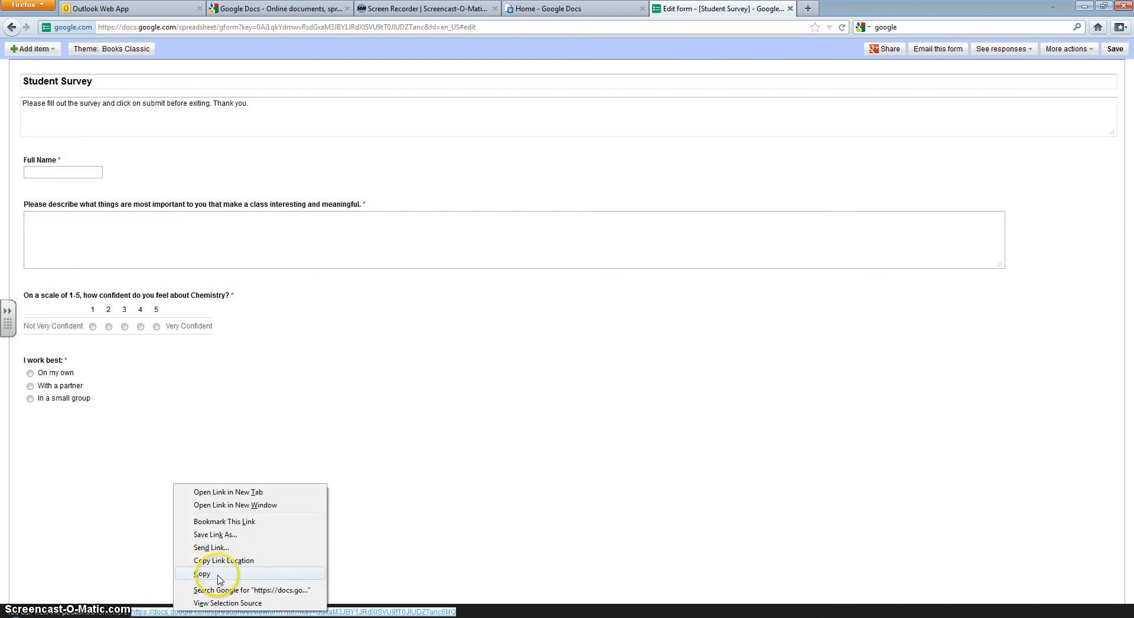
left_click(219, 580)
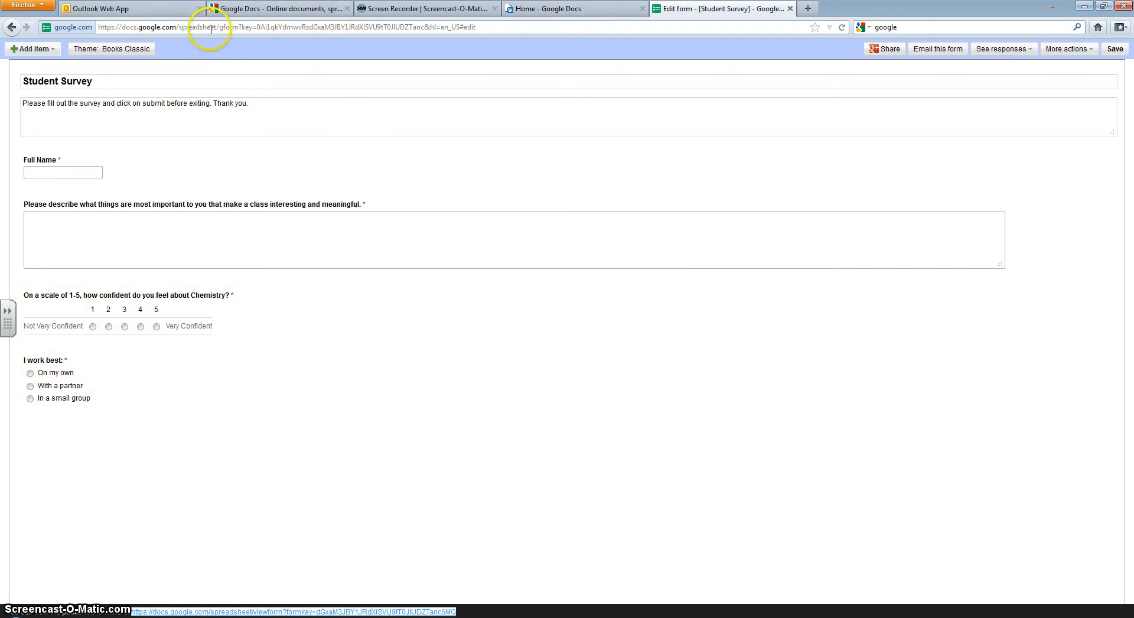
- Switch to Outlook Web App and sign in with the account user name and password
left_click(156, 12)
left_click(515, 249)
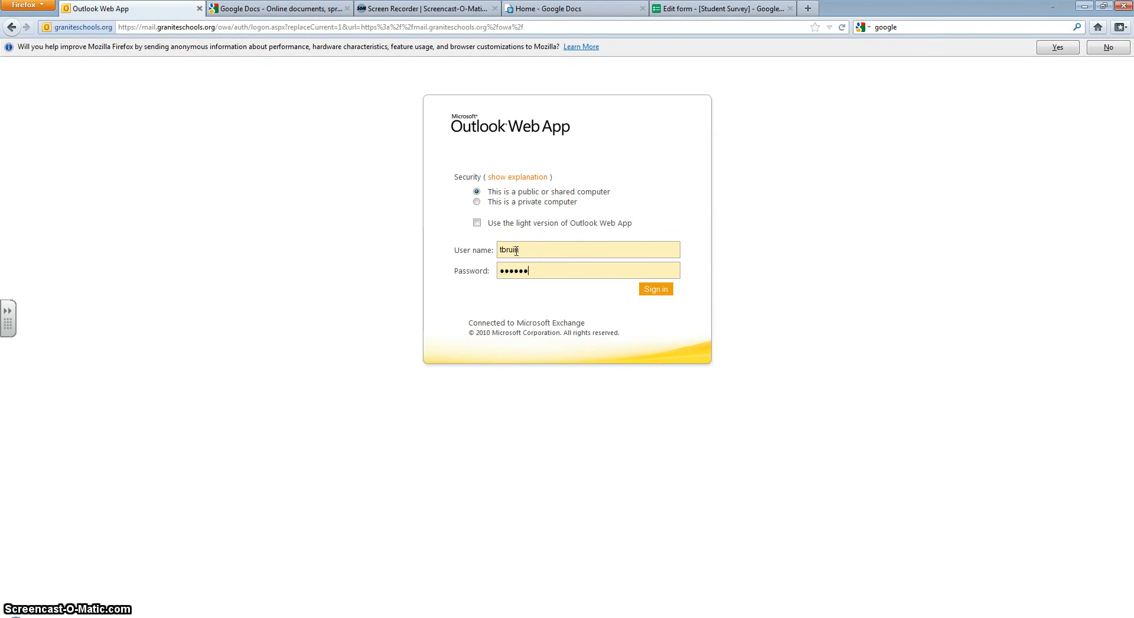
key("Return")
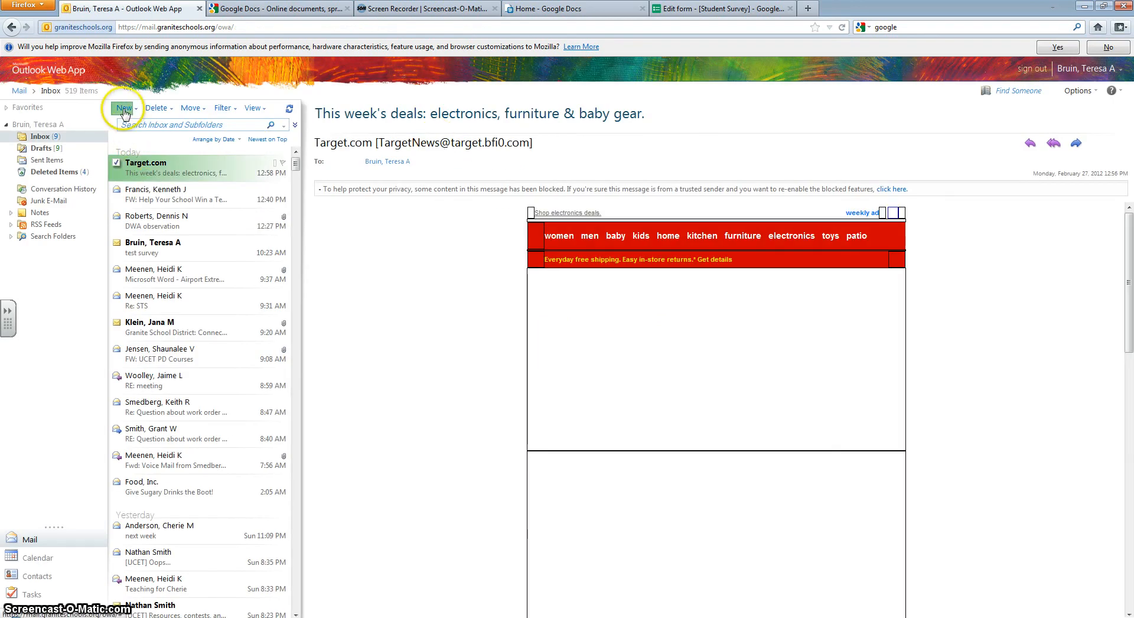
- Create a new email in a maximized window, addressed to the sender's own account, with the subject "test survey"
left_click(124, 108)
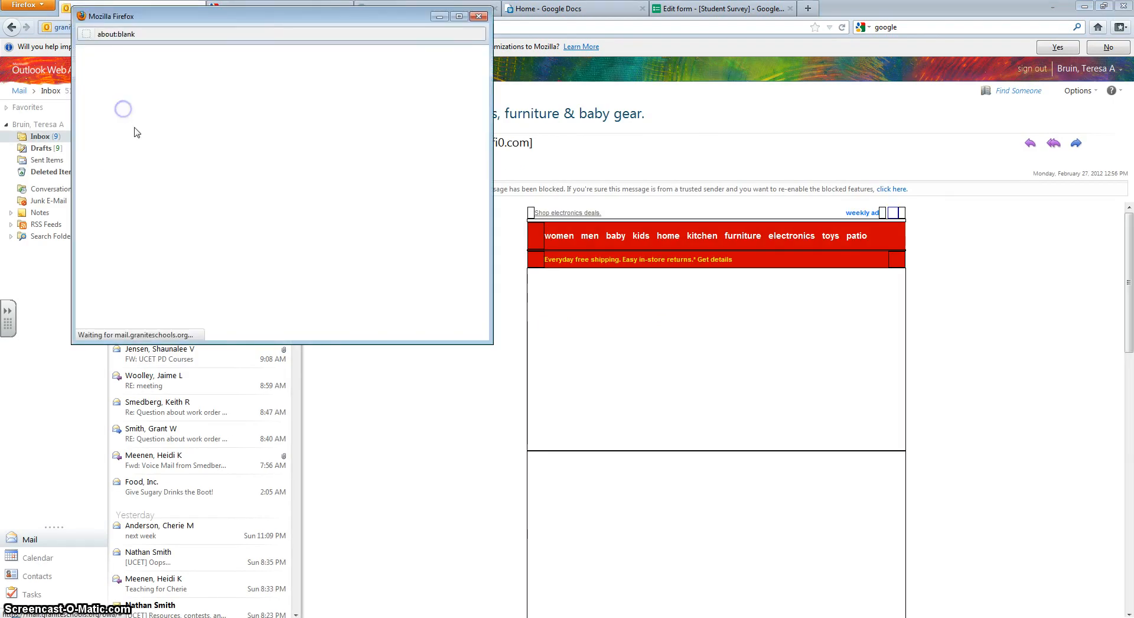
left_click(459, 16)
left_click(64, 61)
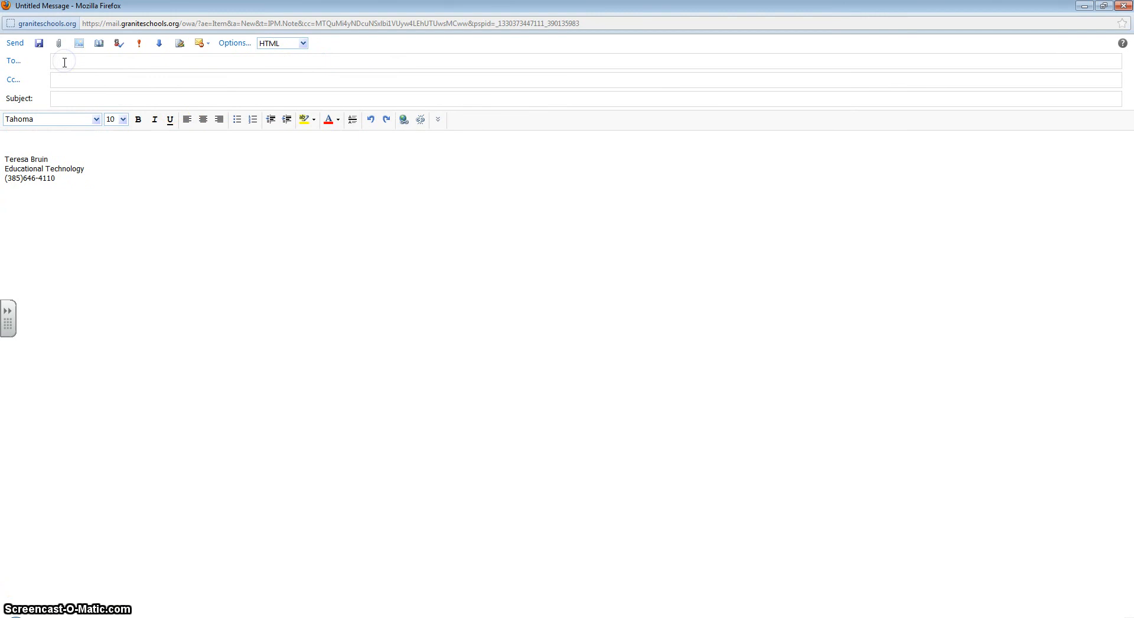
type("tbruin")
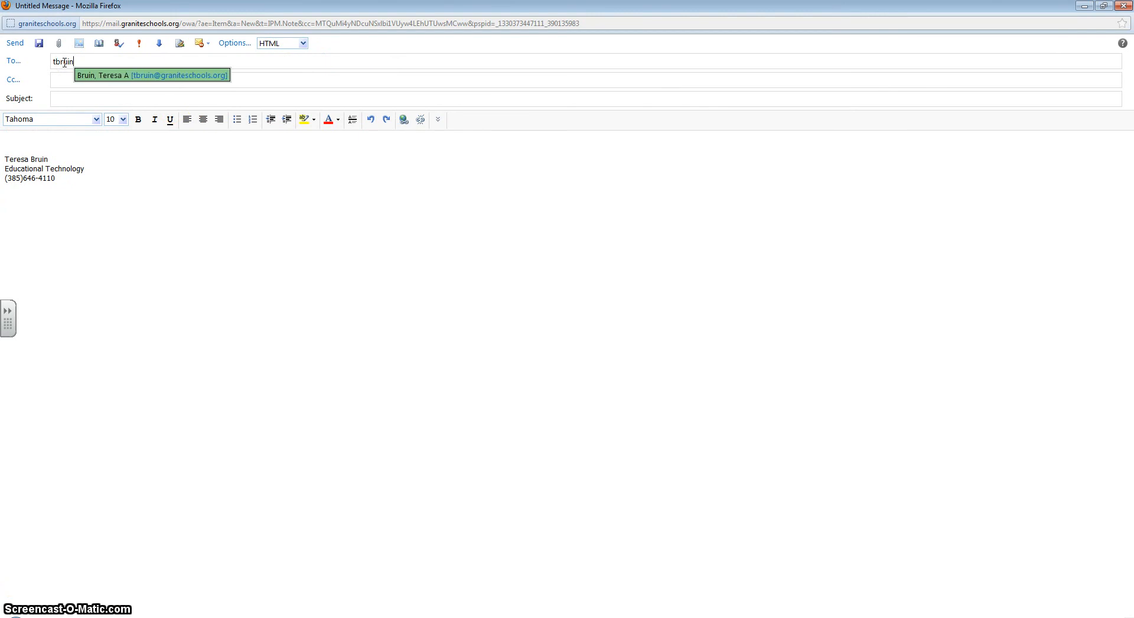
left_click(136, 76)
left_click(65, 99)
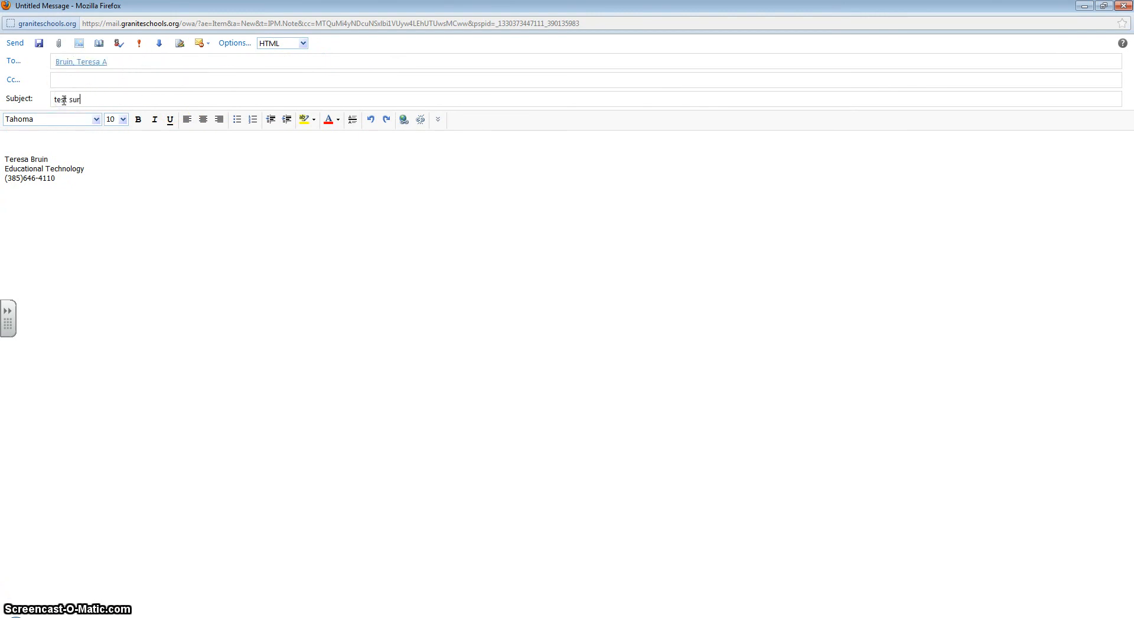
type("test survey")
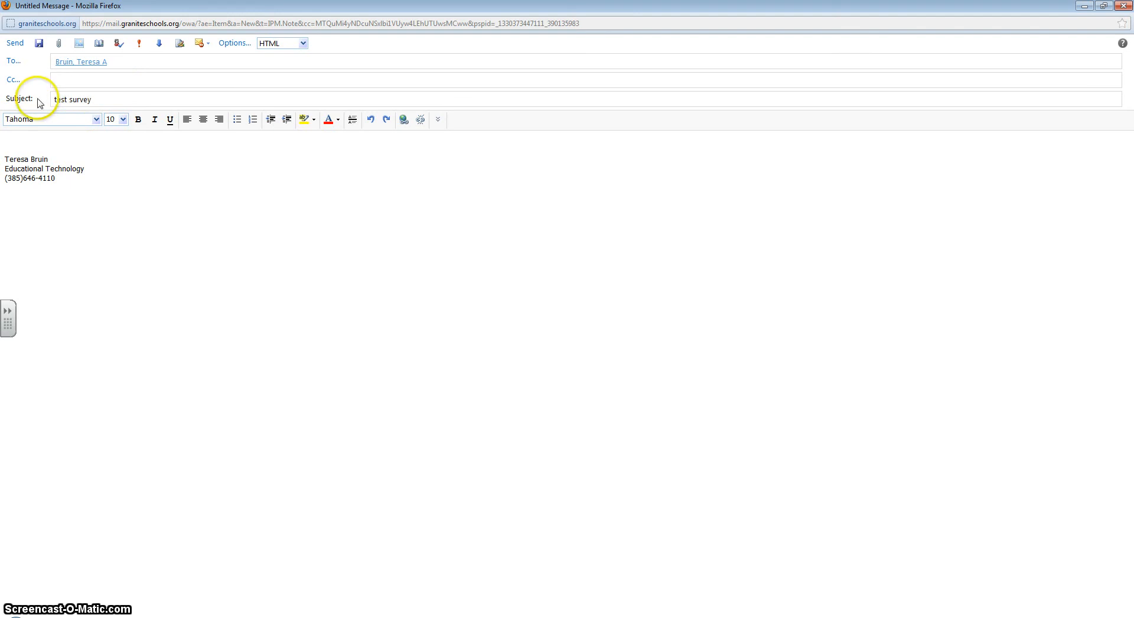
- Paste the copied form link into the message body above the signature
left_click(23, 143)
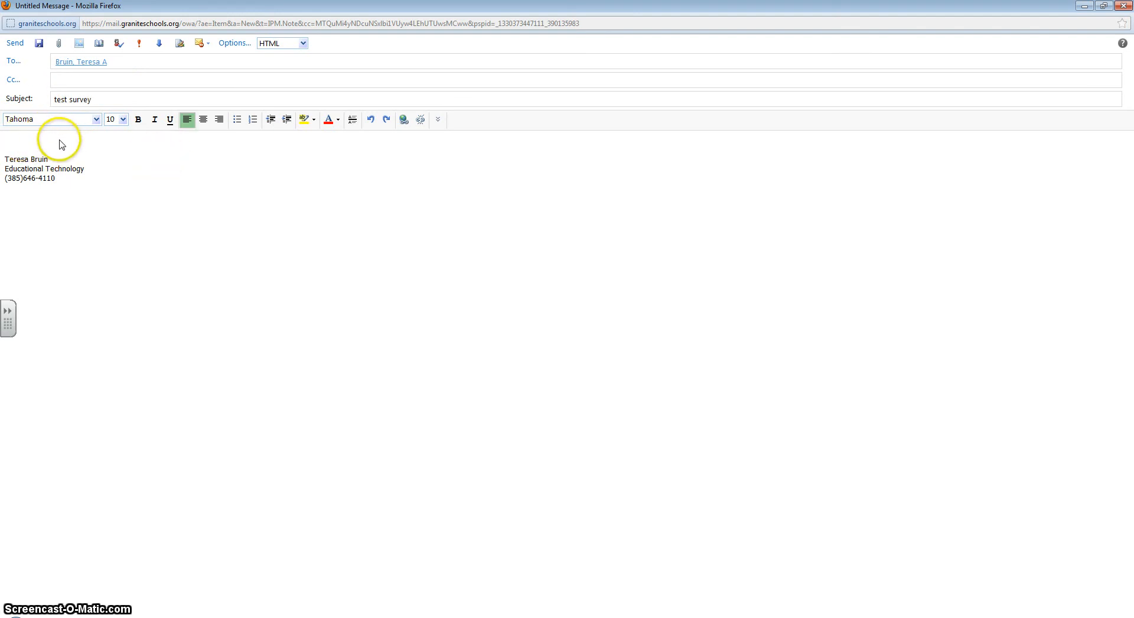
right_click(25, 141)
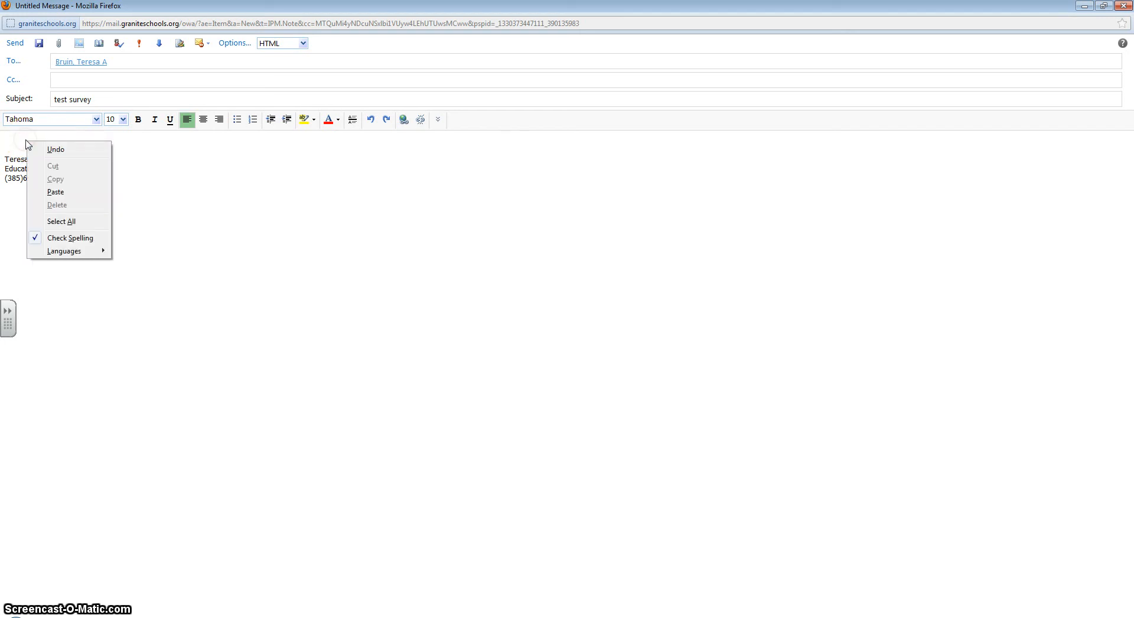
left_click(56, 192)
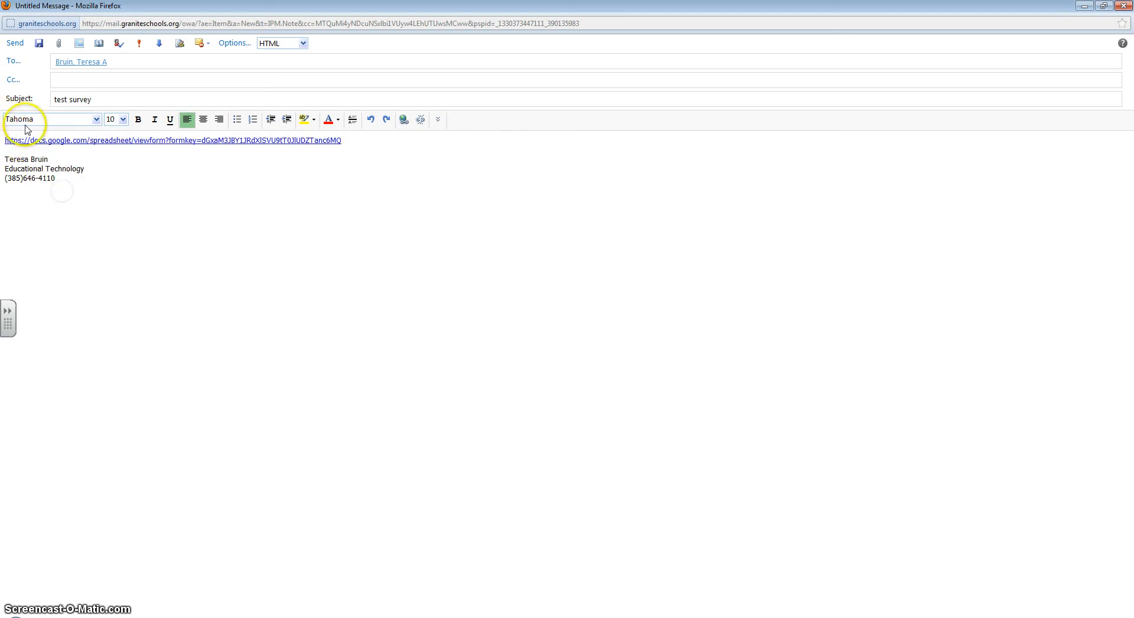
- Add the line "Click here to take the survey please." a few lines below the pasted link
left_click(352, 144)
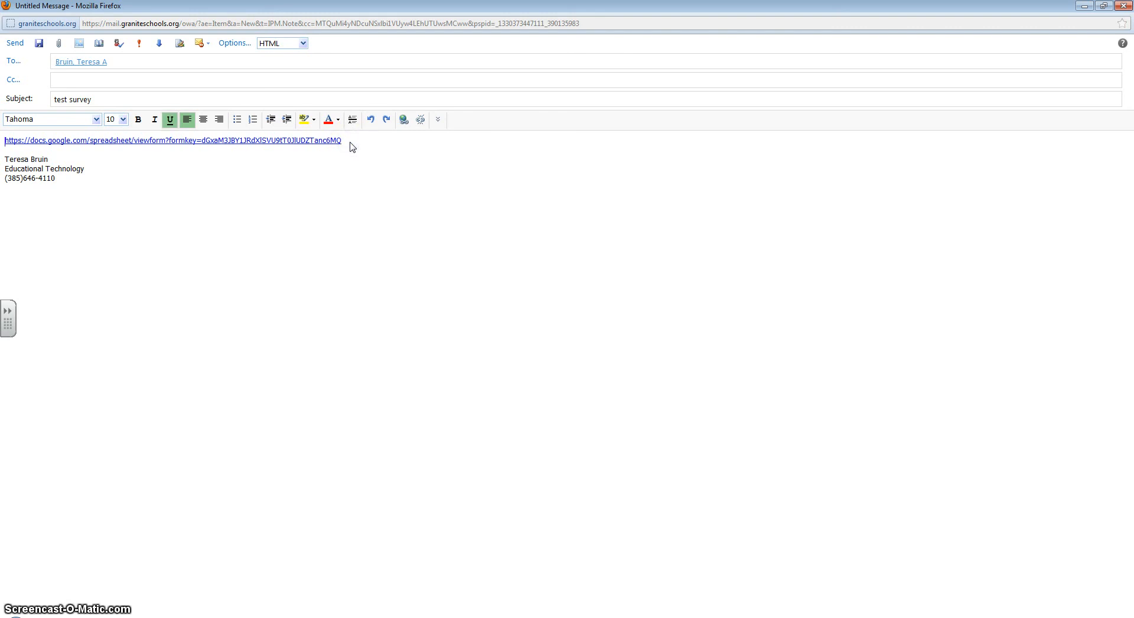
key("Return")
key("Return")
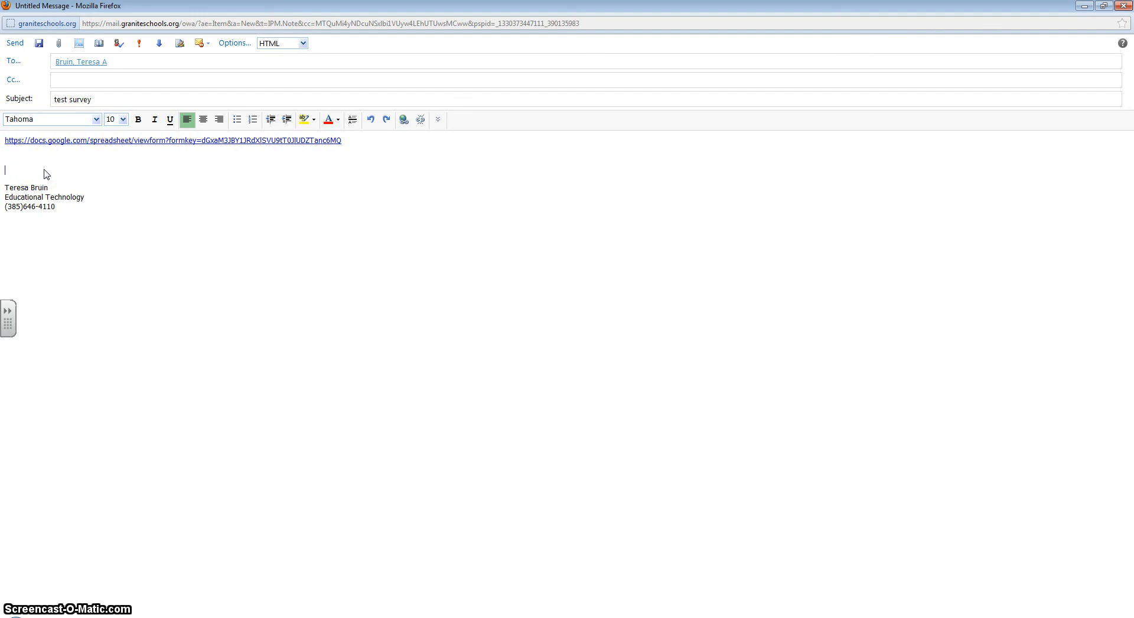
key("Return")
type("ck her t")
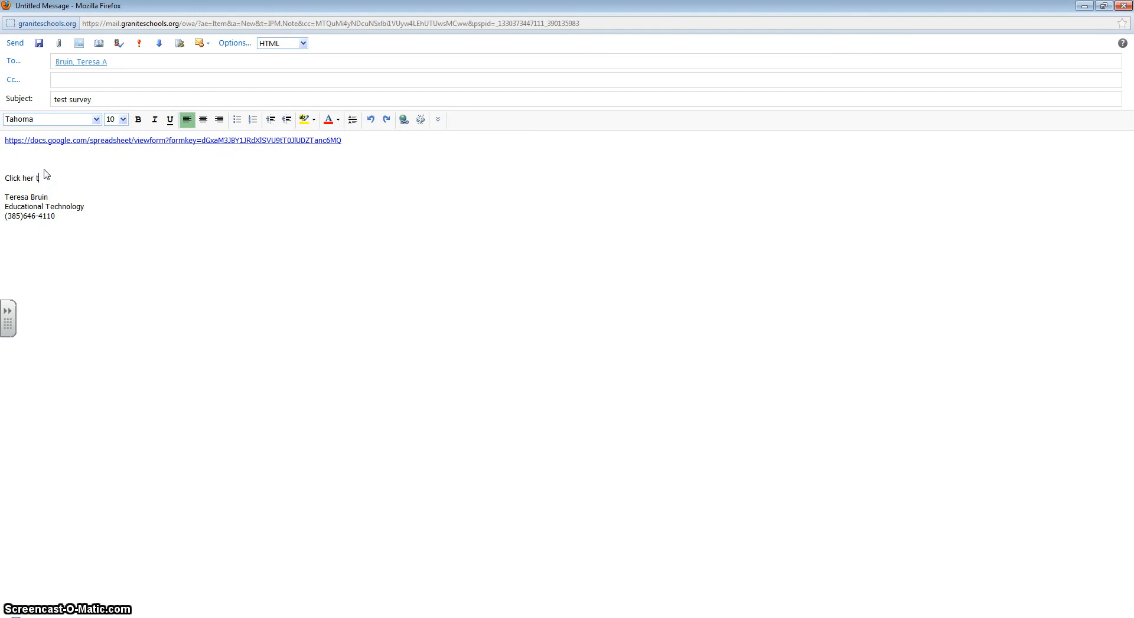
type("lick here to t")
key("BackSpace")
key("BackSpace")
key("BackSpace")
key("BackSpace")
- Turn the words "Click here" in the survey sentence into a hyperlink to the copied form address
left_click(38, 178)
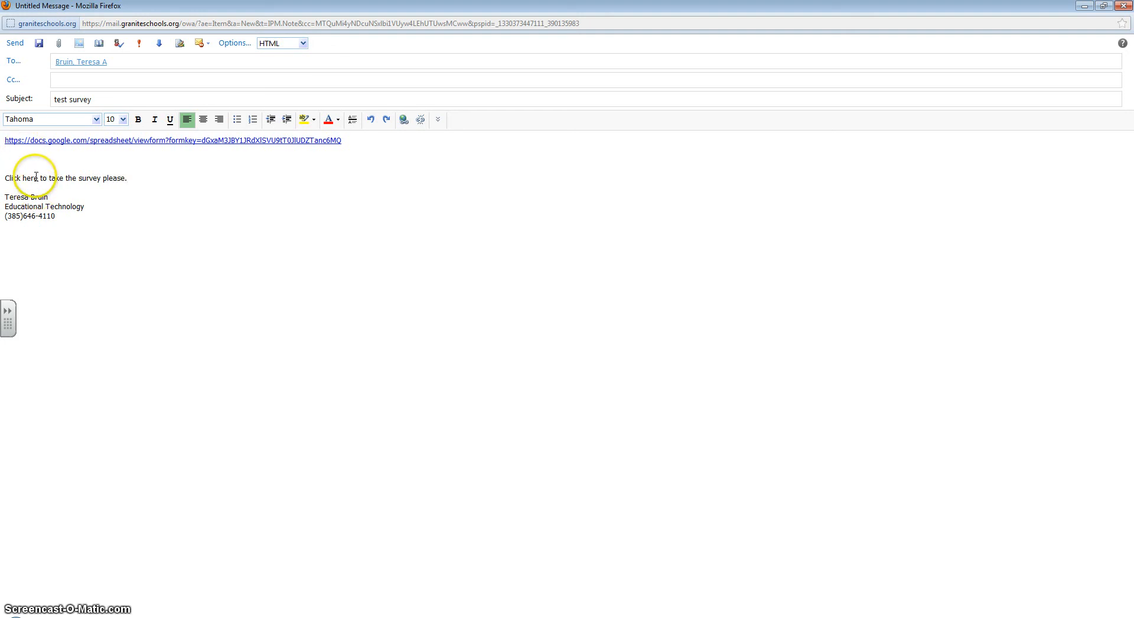
left_click(38, 178)
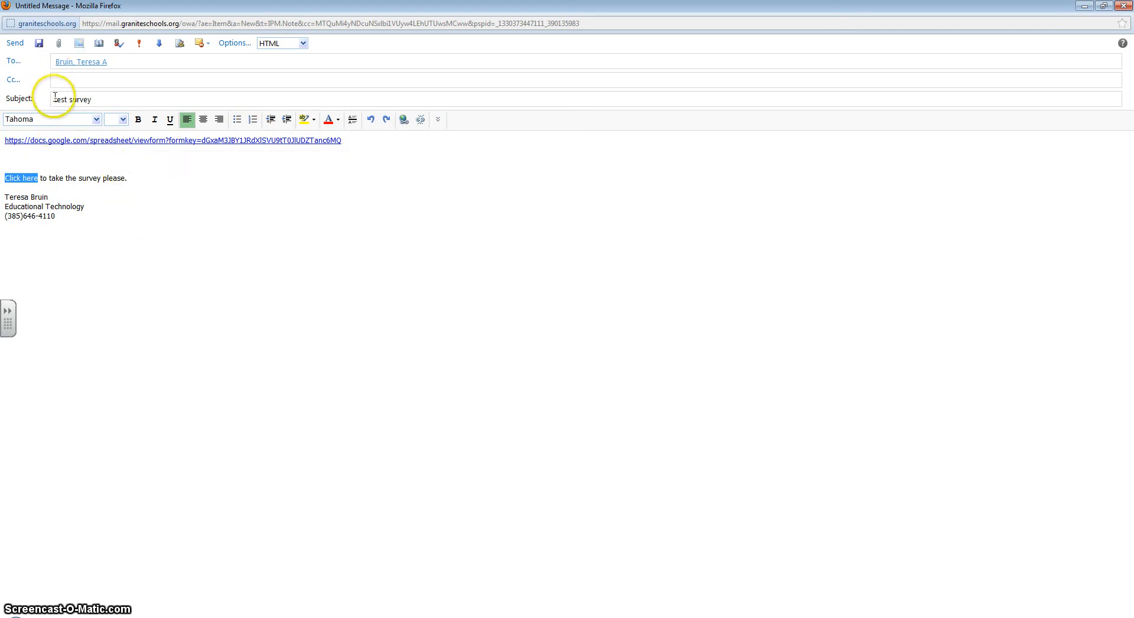
left_click(405, 121)
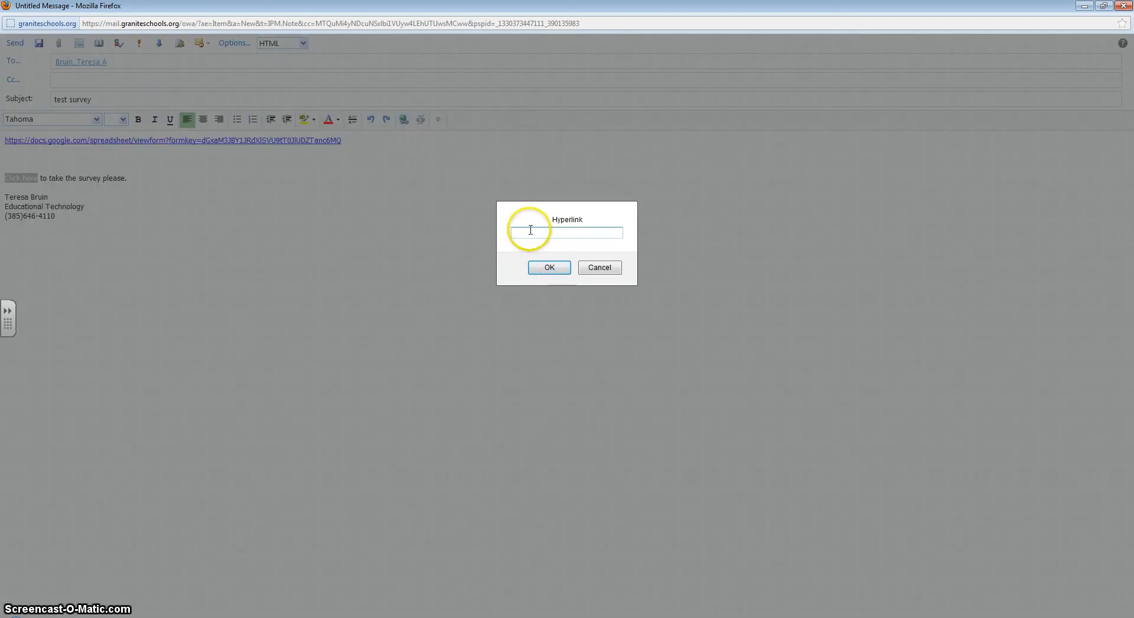
right_click(524, 233)
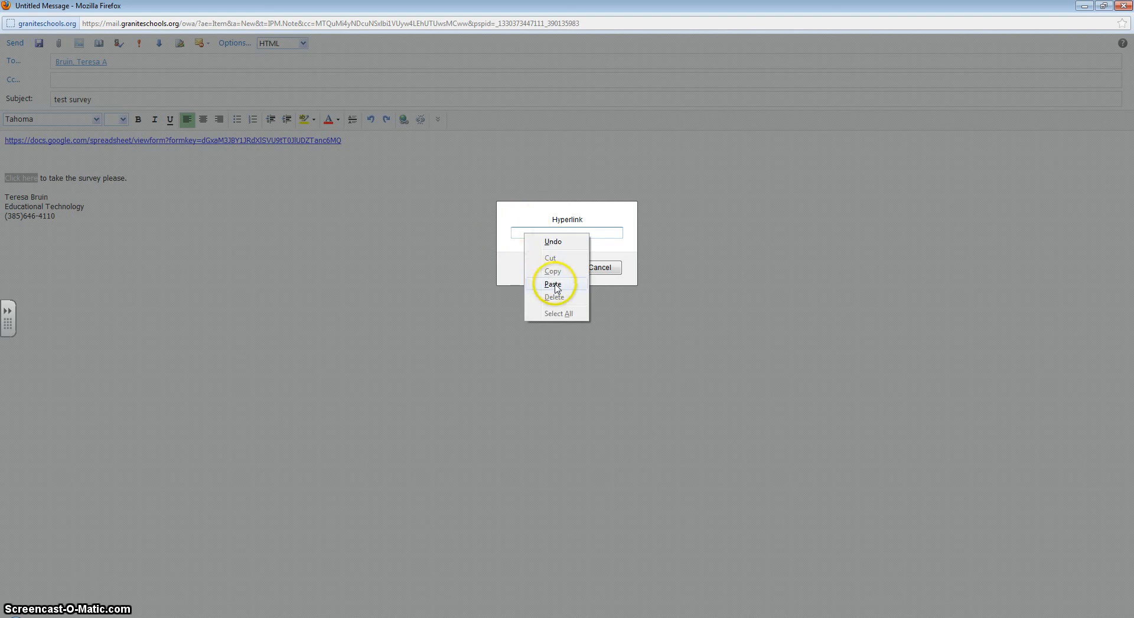
left_click(553, 285)
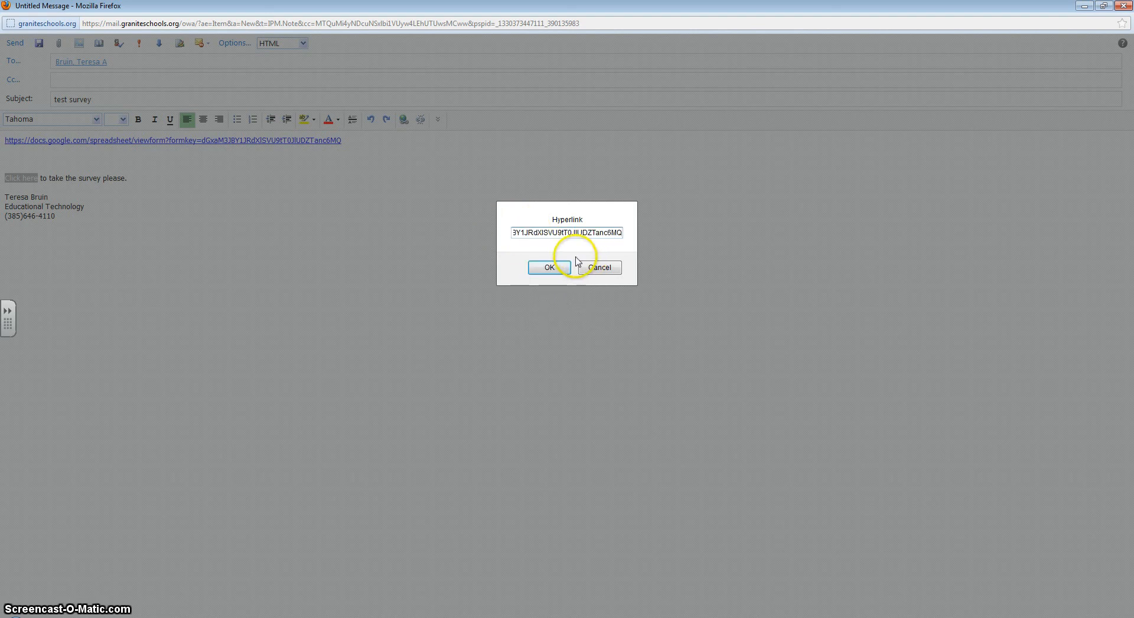
left_click(548, 267)
left_click(81, 207)
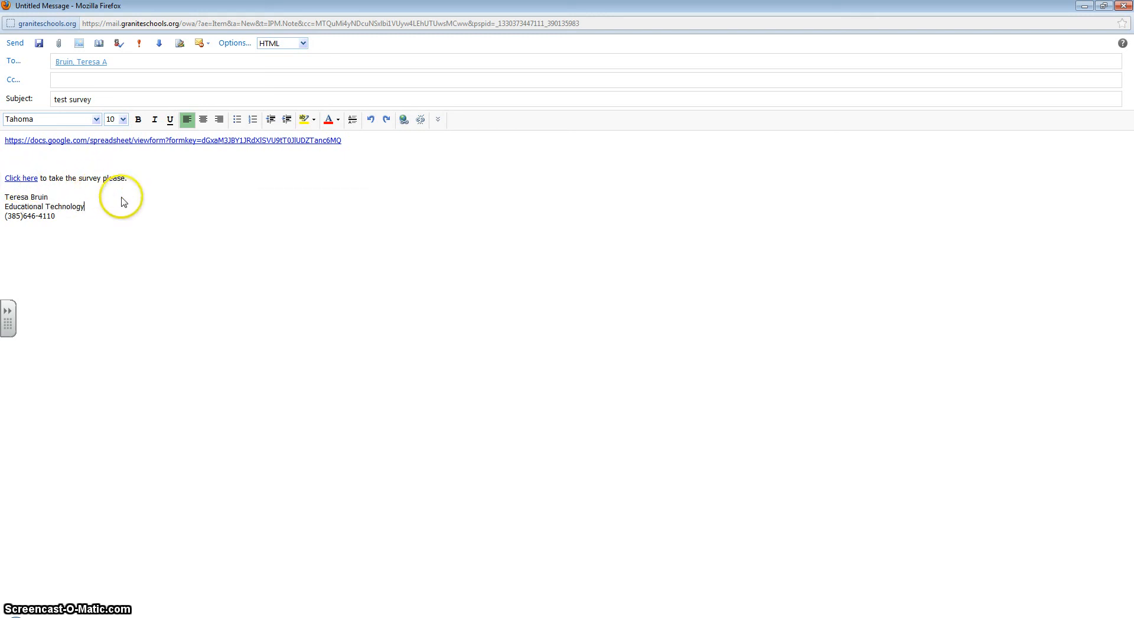
- Send the email and open the survey through the "Click here" link in the received "test survey" message
left_click(15, 43)
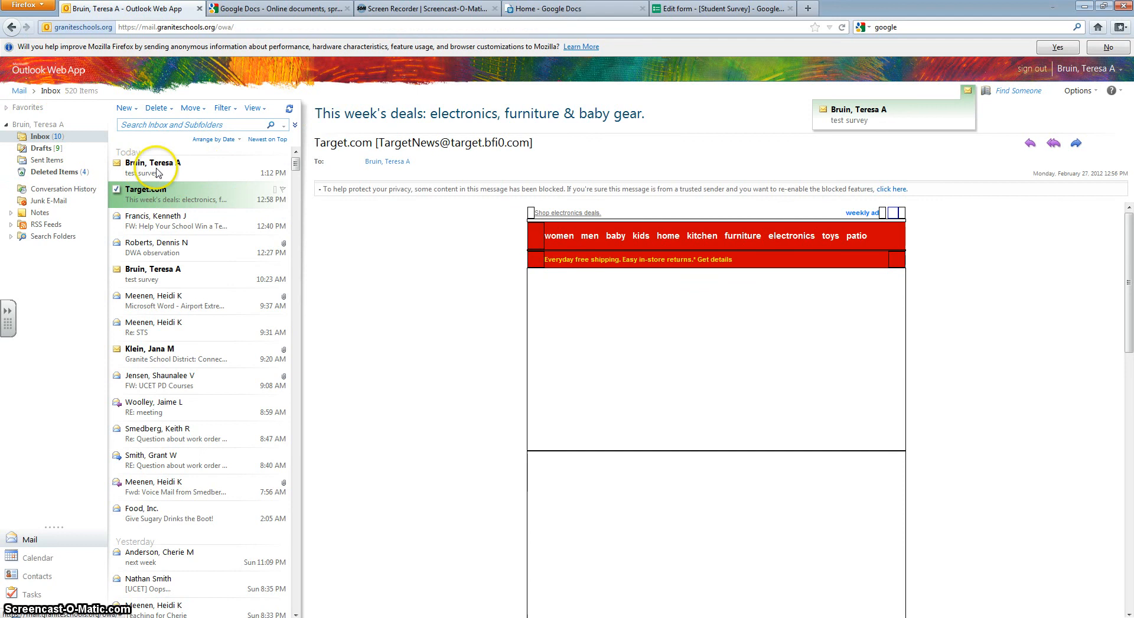
left_click(152, 169)
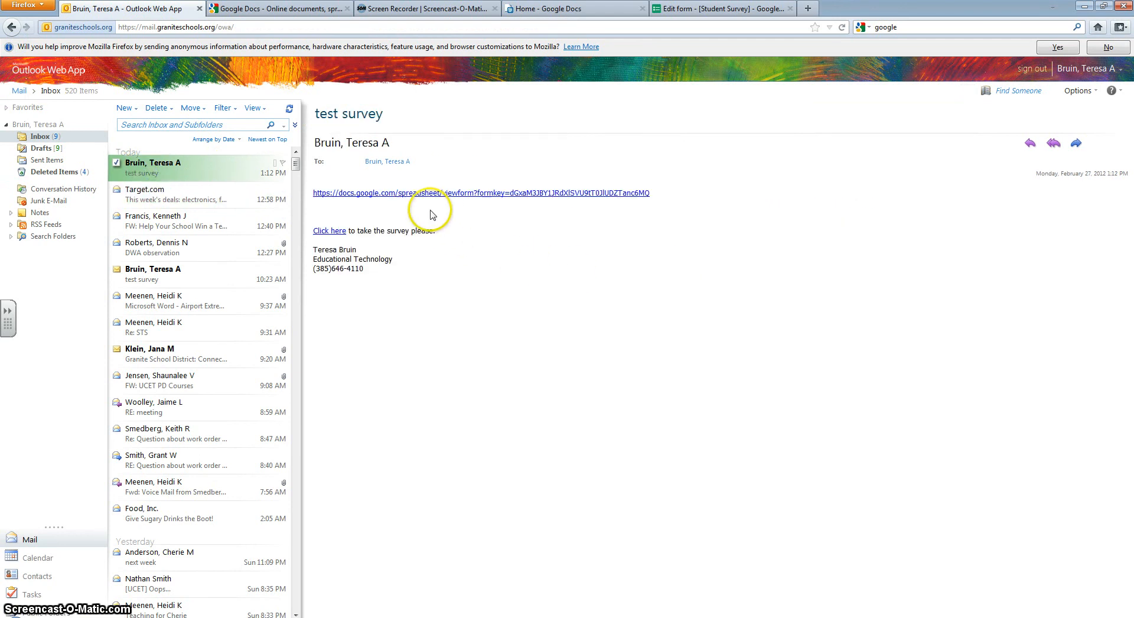
left_click(333, 231)
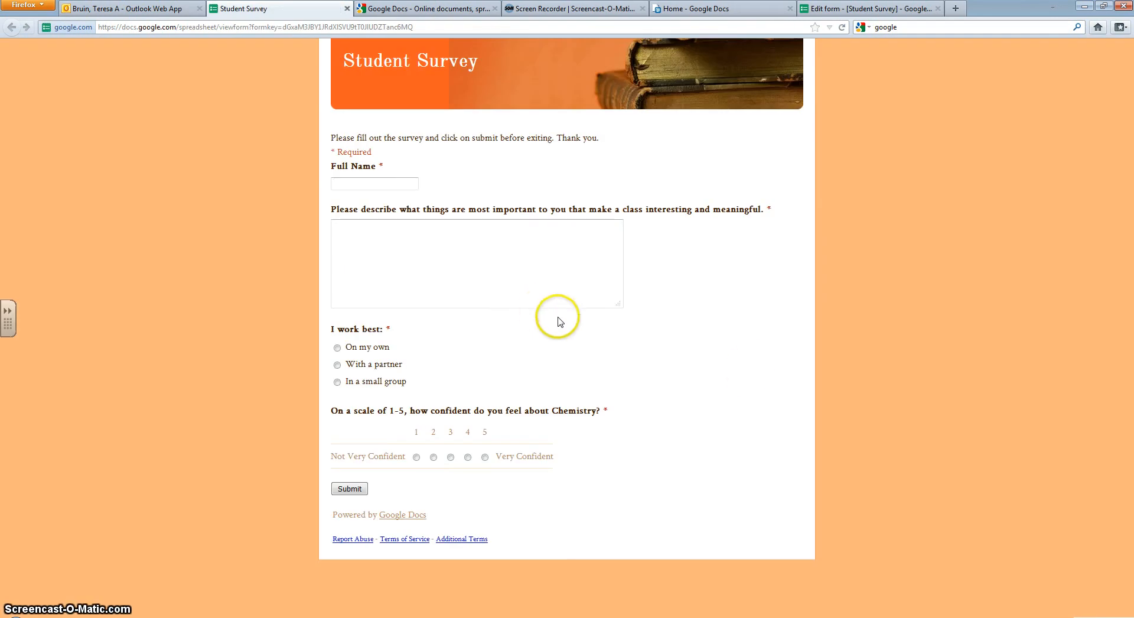
- Submit the survey with the respondent's full name, "xxxxxx" as the class description, "In a small group", and 3 for Chemistry confidence
left_click(341, 184)
type("Tere")
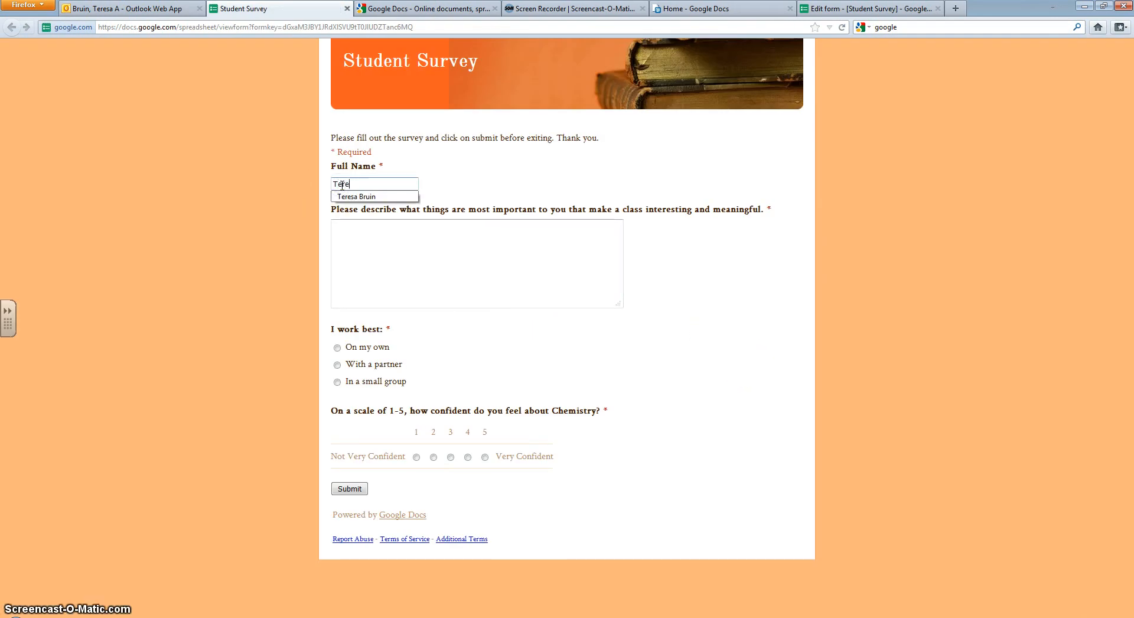
left_click(361, 196)
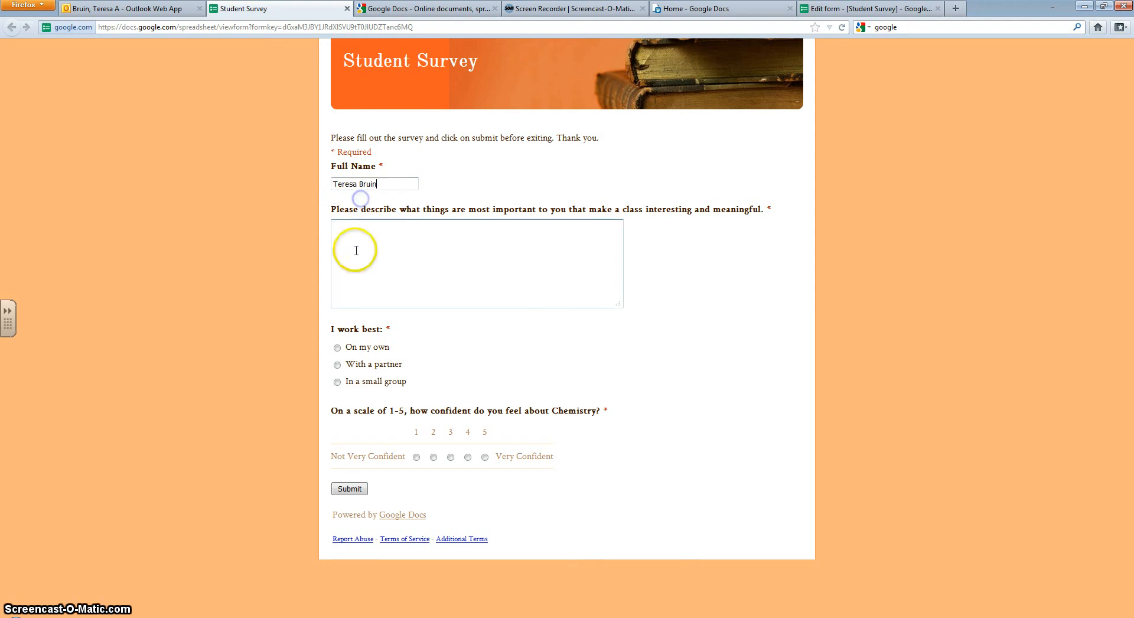
left_click(352, 241)
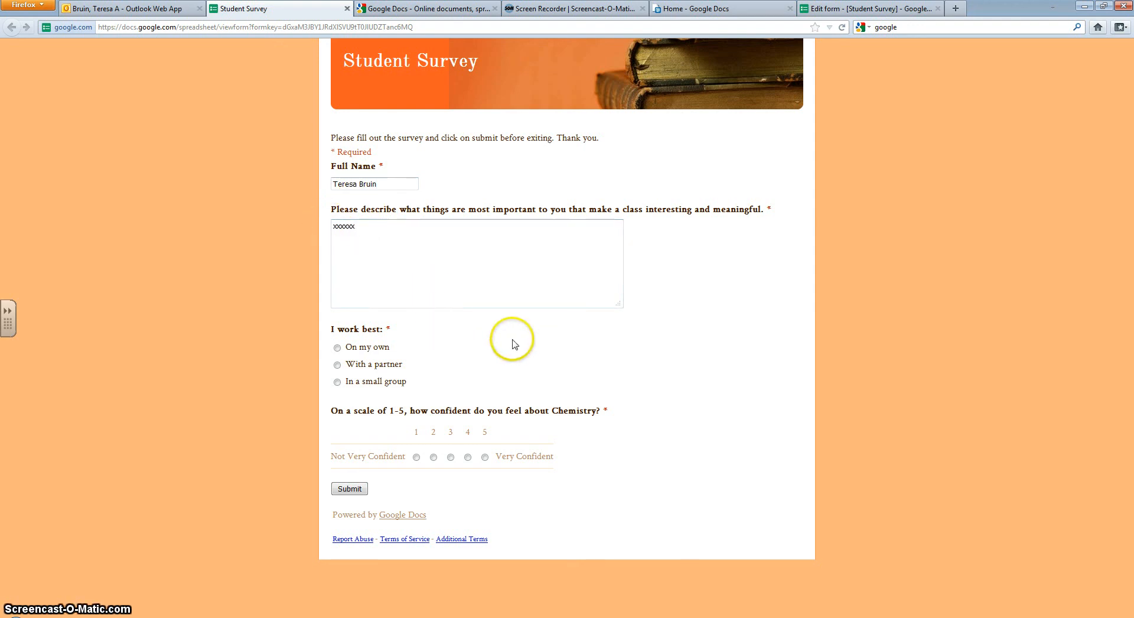
left_click(337, 382)
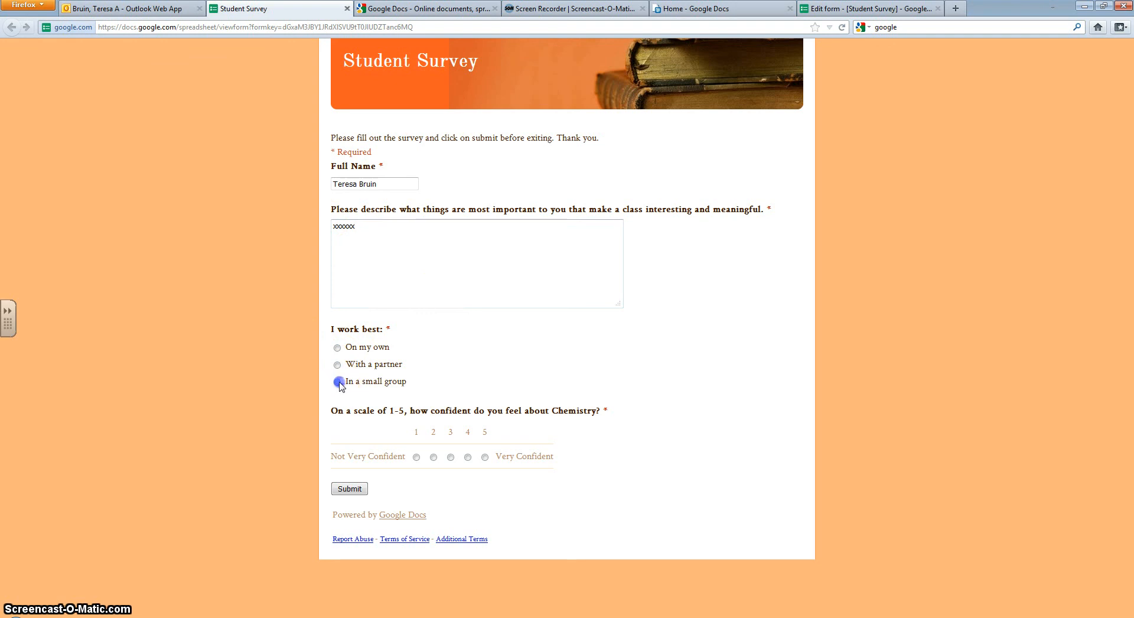
left_click(450, 458)
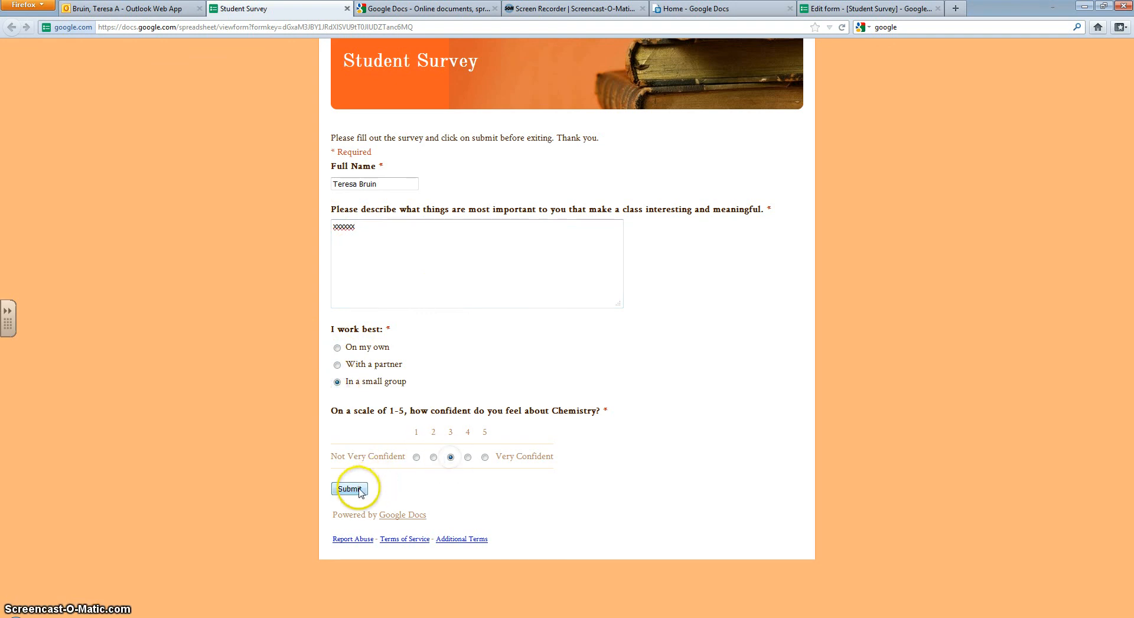
left_click(352, 489)
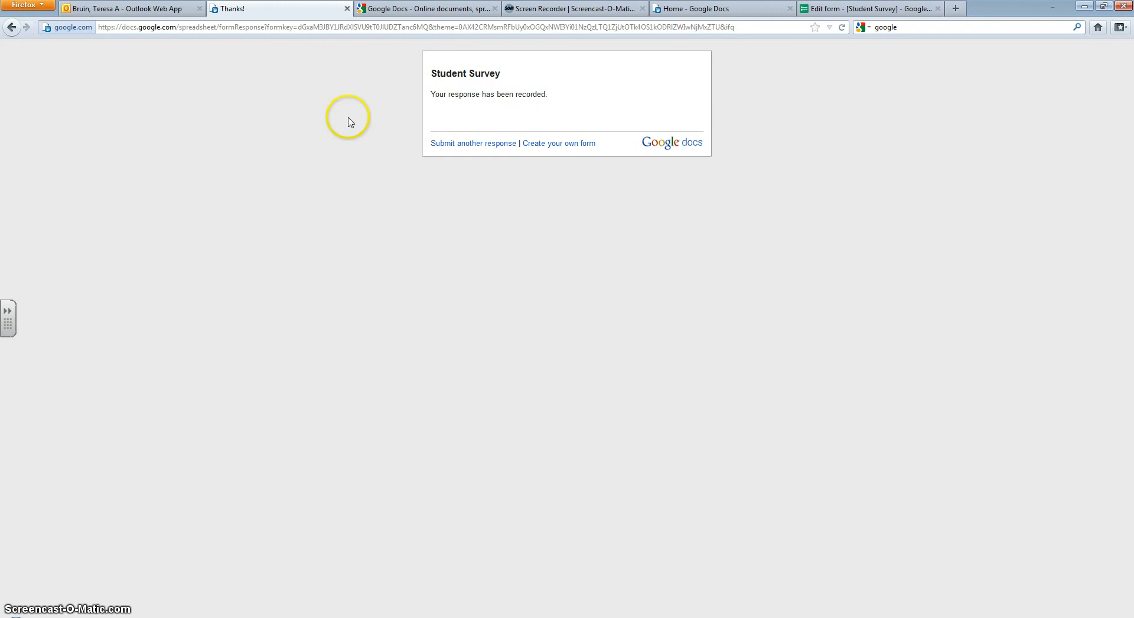
- Switch to the Google Docs home list and open the most recently modified "Student Survey" spreadsheet to view the responses
left_click(428, 10)
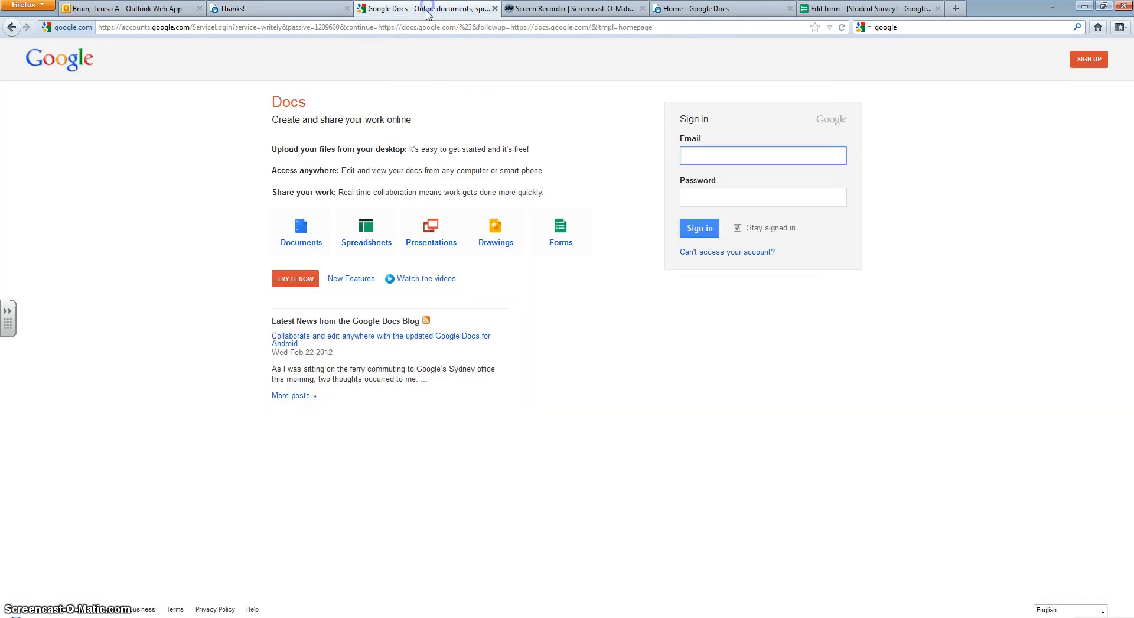
left_click(710, 12)
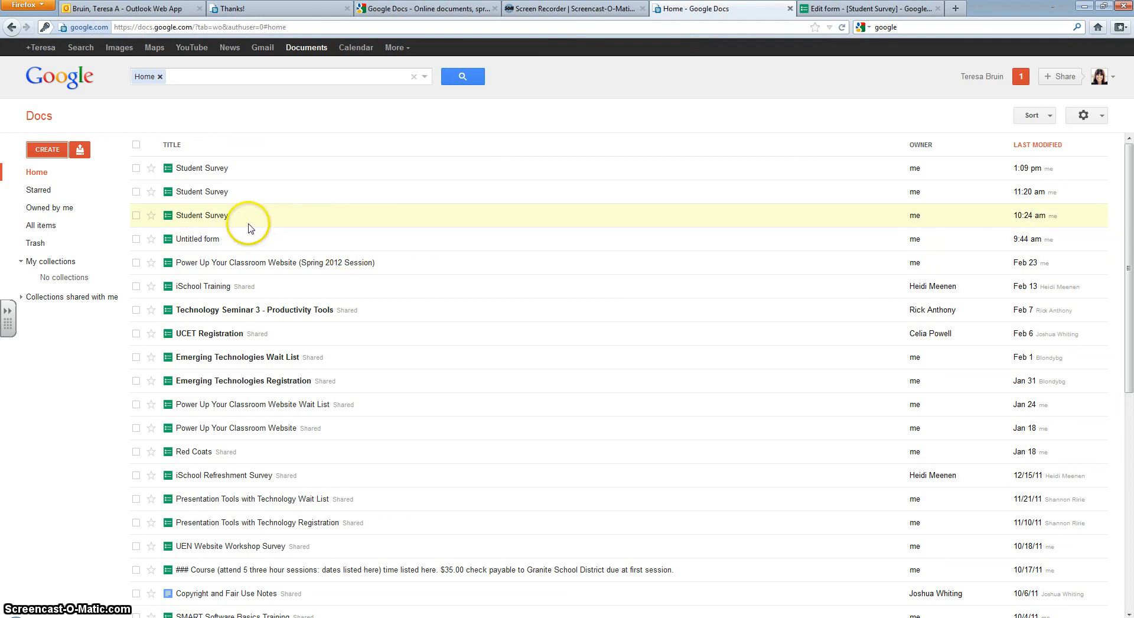
left_click(202, 171)
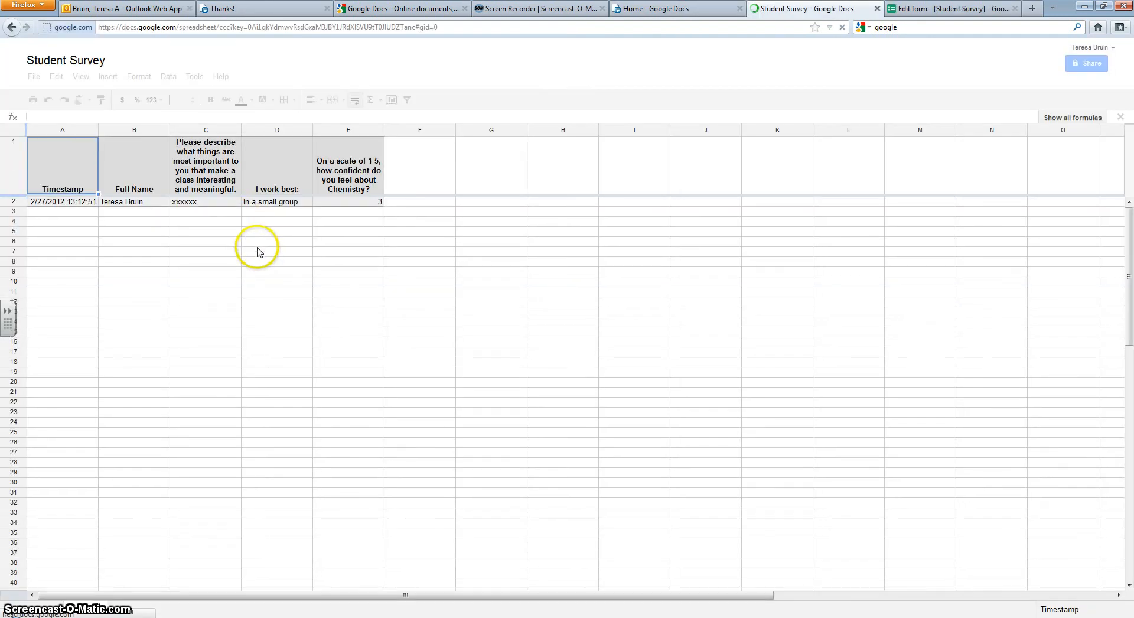
left_click(297, 270)
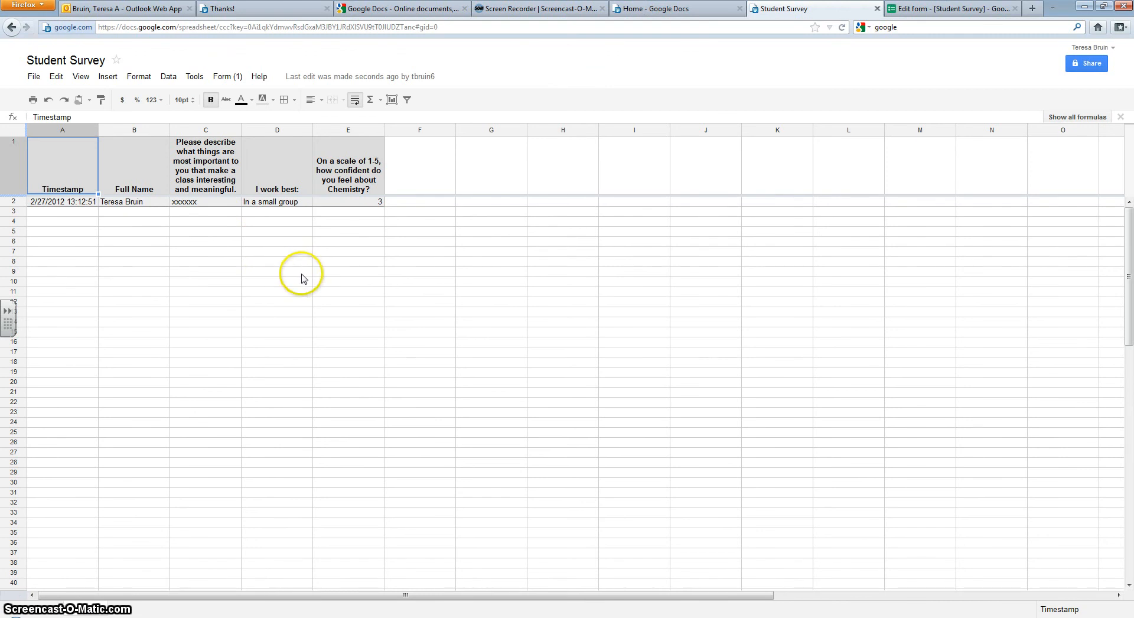